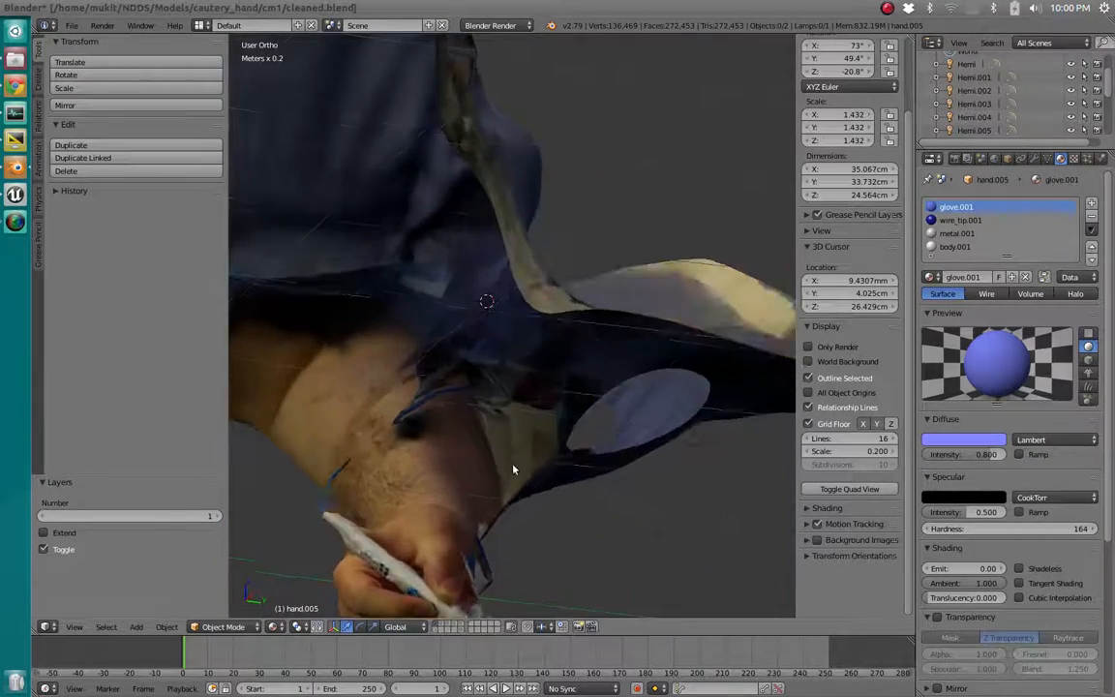
- Examine the full arm scan on layer 1 and the cropped hand scan on layer 2 from several angles
middle_drag(457, 354, 512, 484)
scroll(515, 452, down, 1)
scroll(515, 447, up, 3)
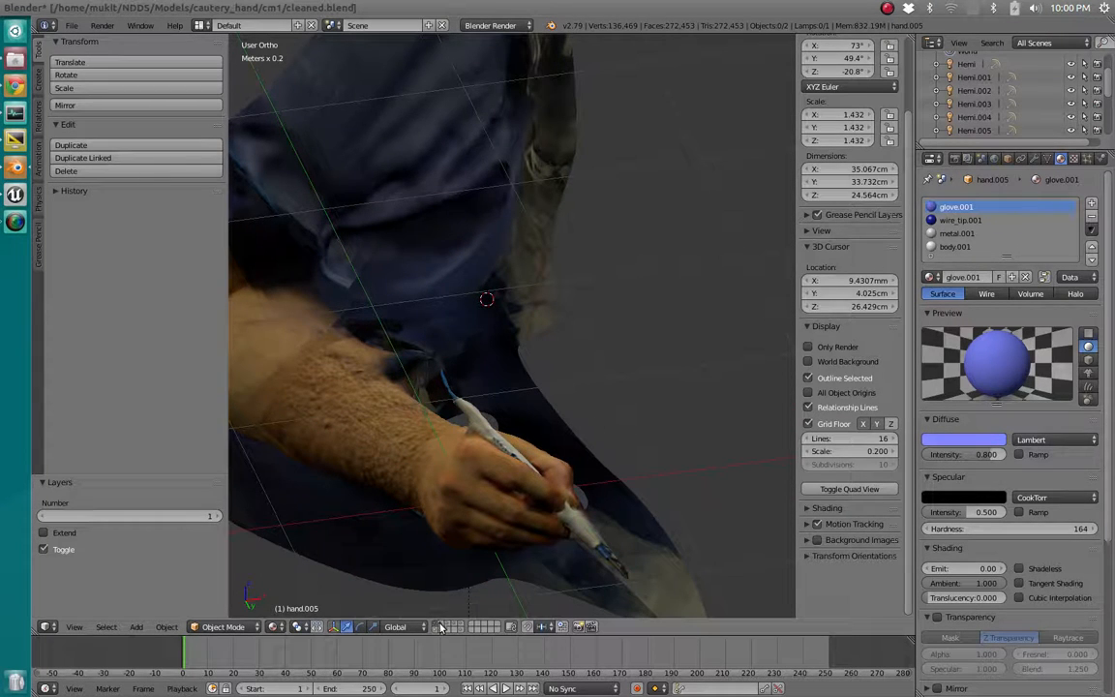
middle_drag(435, 542, 422, 454)
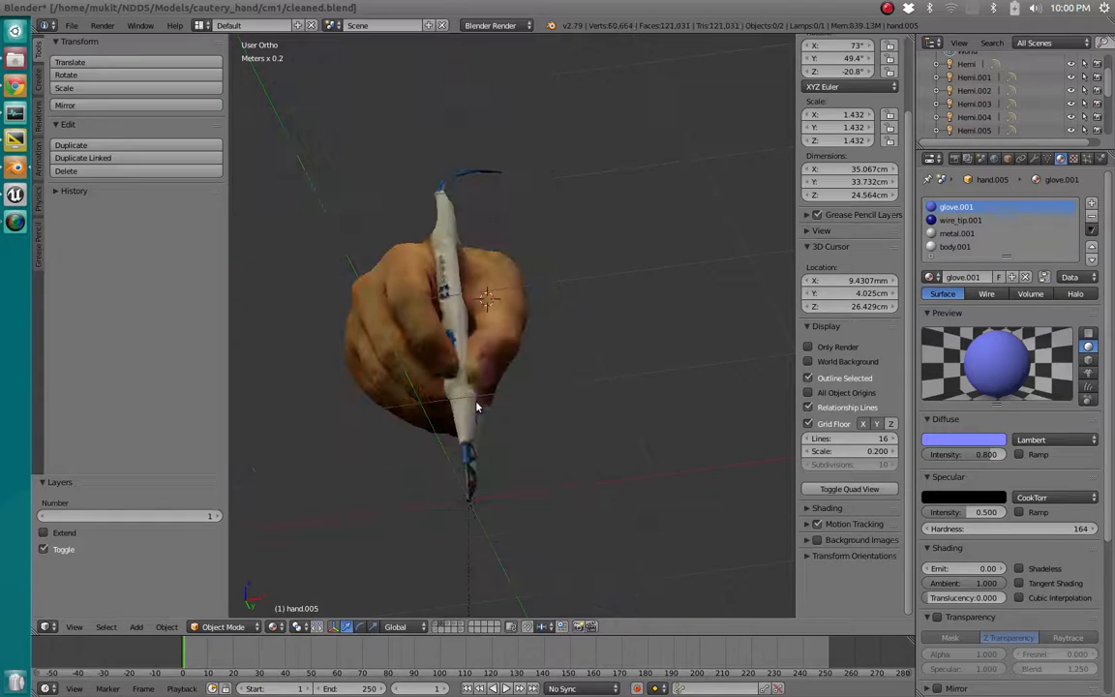
middle_drag(476, 406, 428, 318)
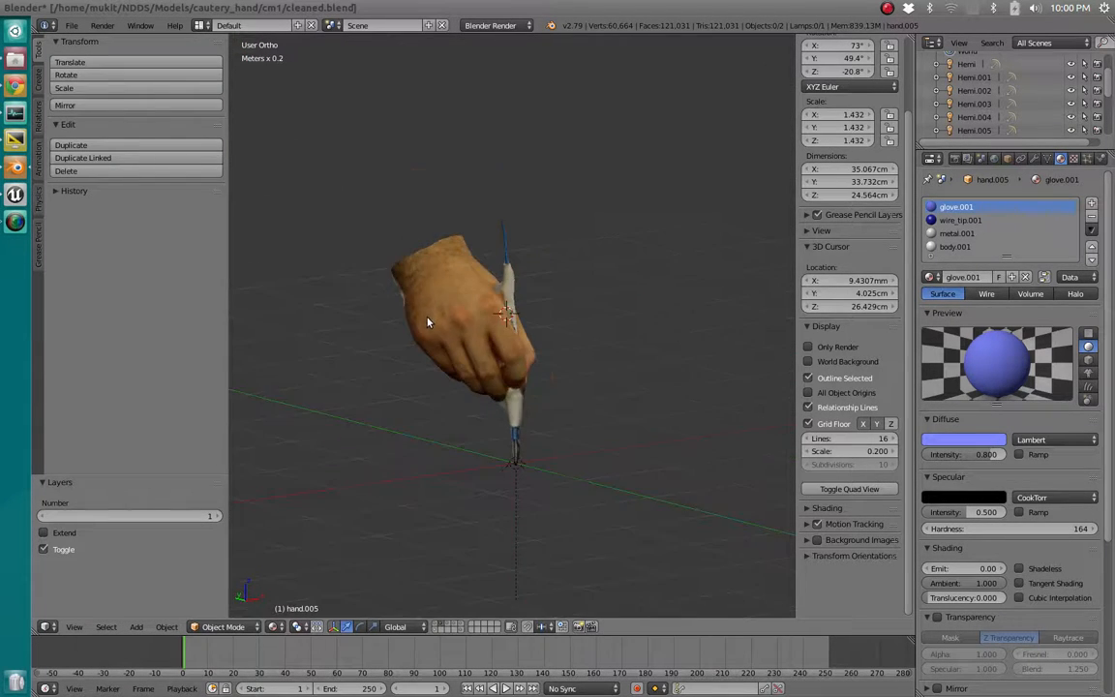
scroll(428, 318, up, 5)
middle_drag(496, 422, 602, 348)
middle_drag(717, 356, 498, 522)
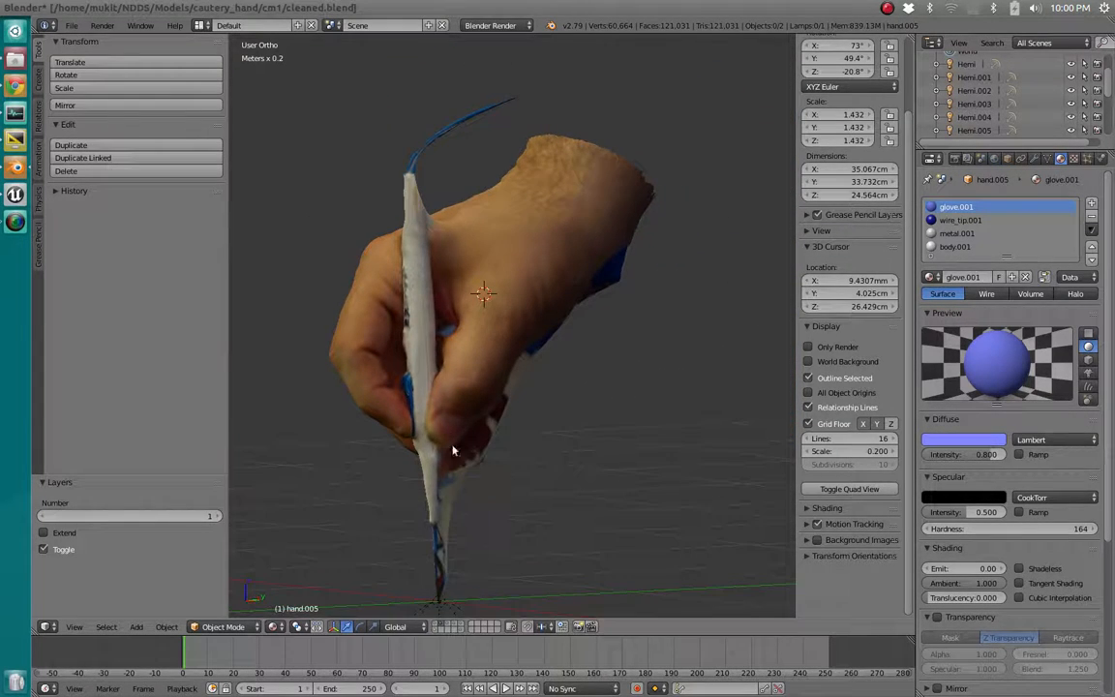
- Compare the textured hand meshes on layers 2, 3 and 4, viewing both the thumb side and the back of the hand
click(445, 624)
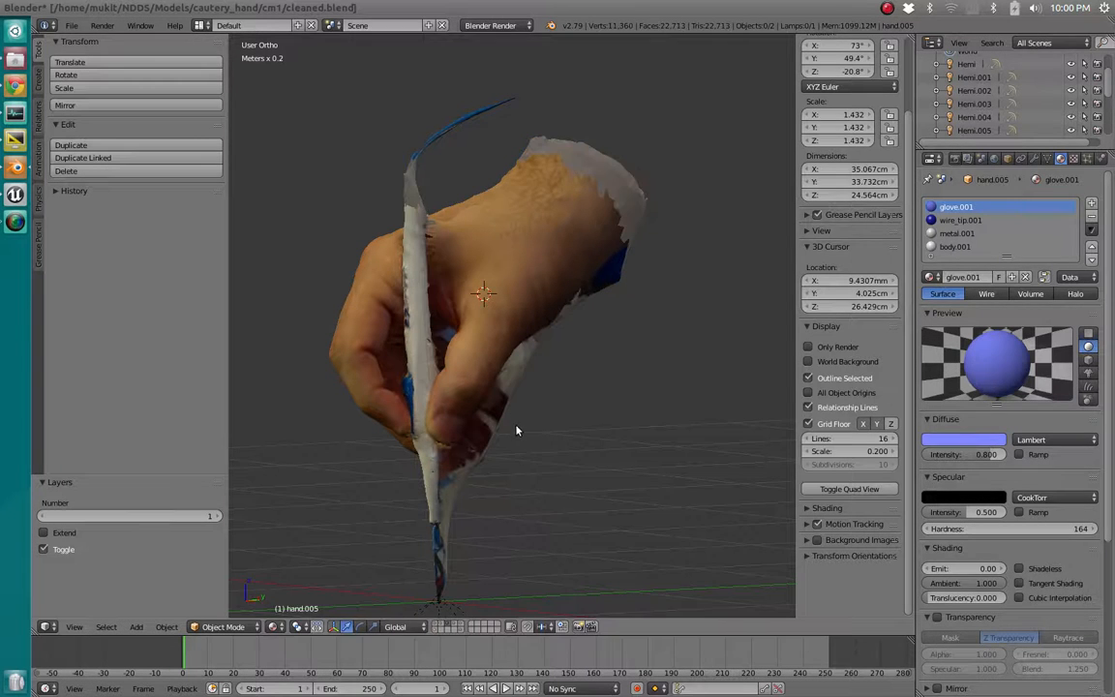
middle_drag(516, 430, 489, 304)
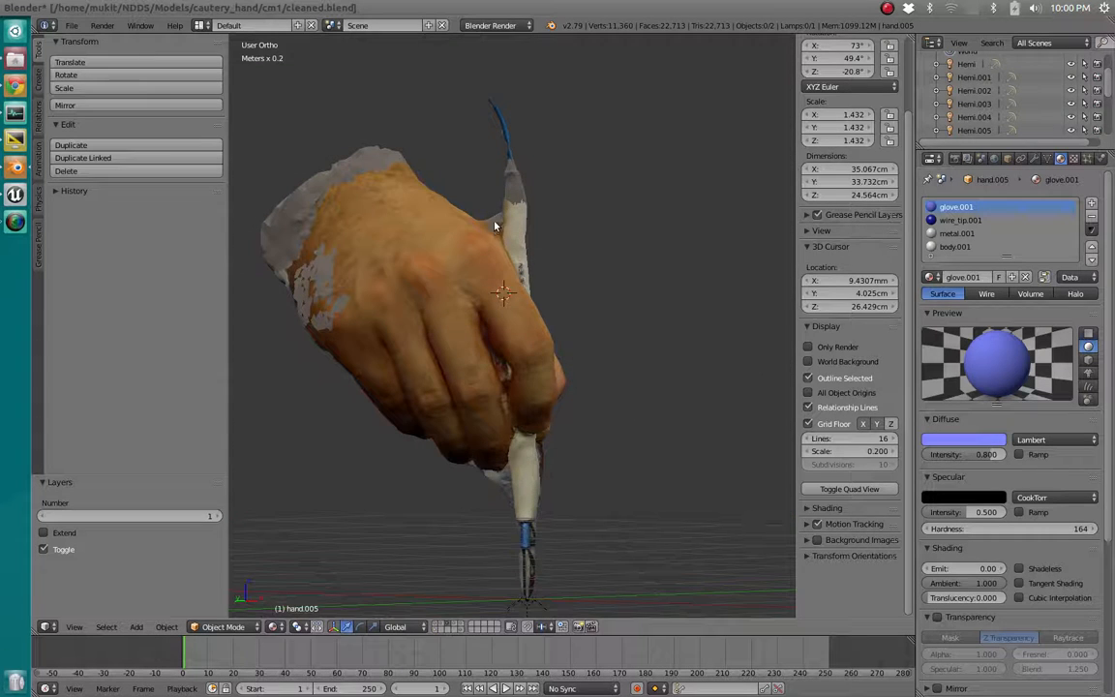
middle_drag(495, 225, 431, 371)
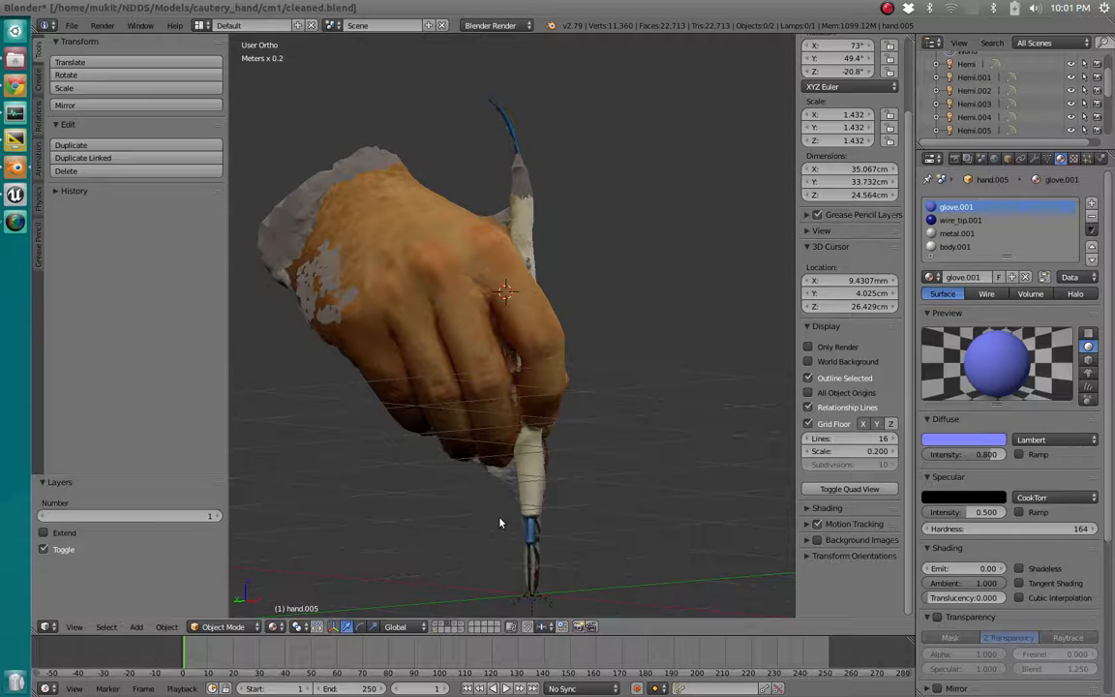
click(458, 633)
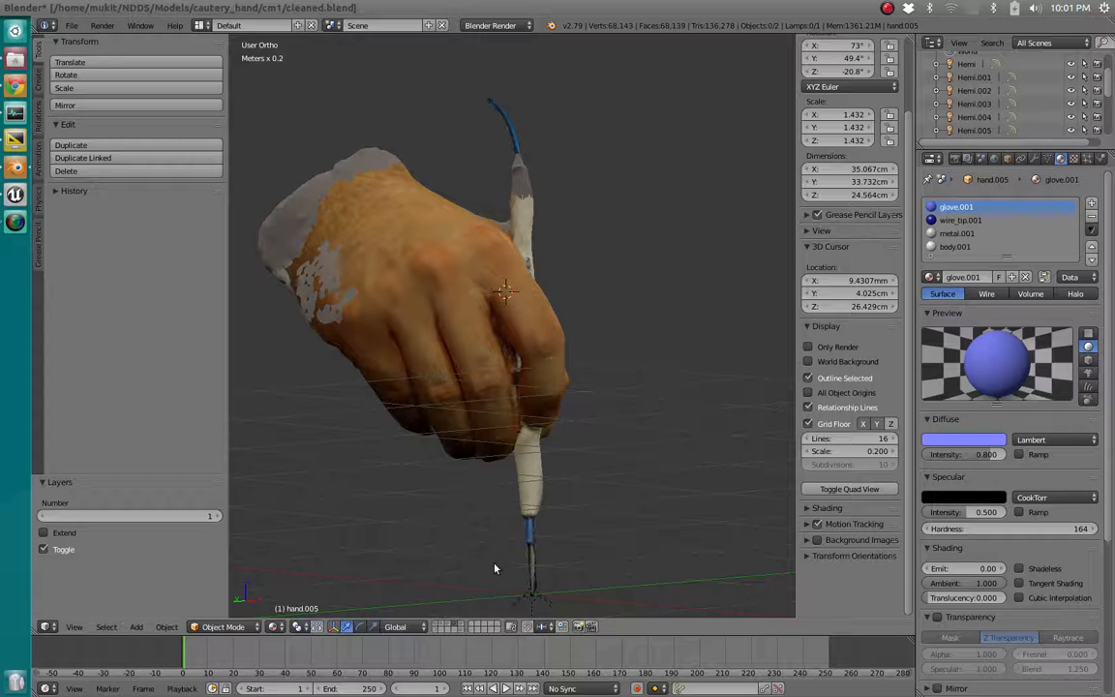
click(449, 626)
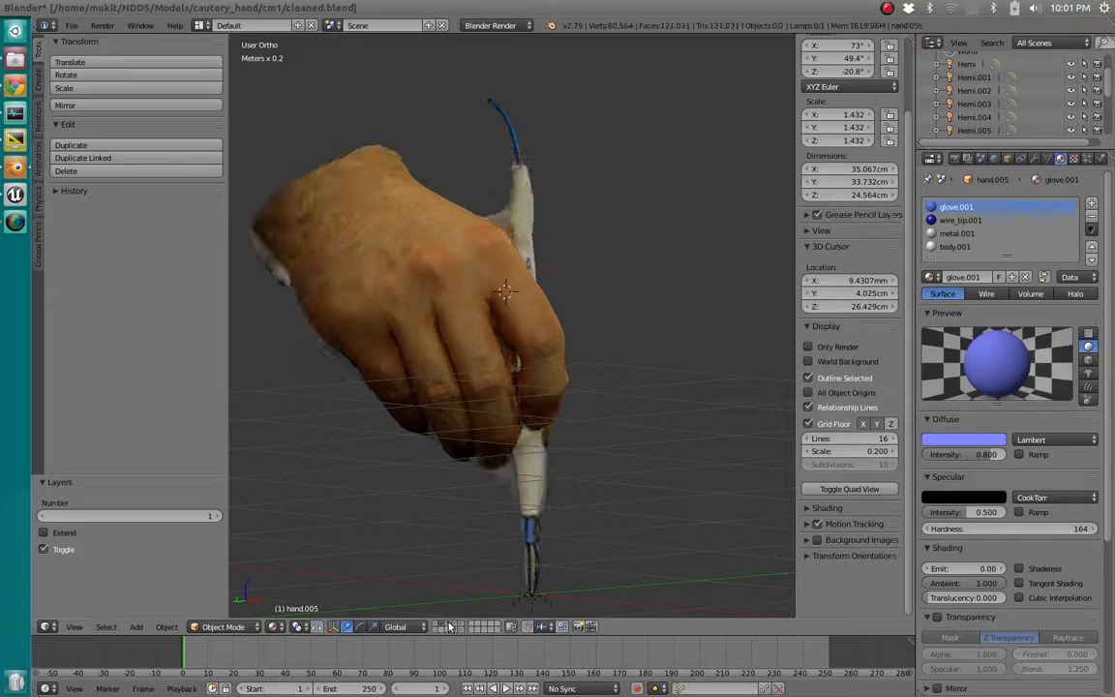
click(451, 627)
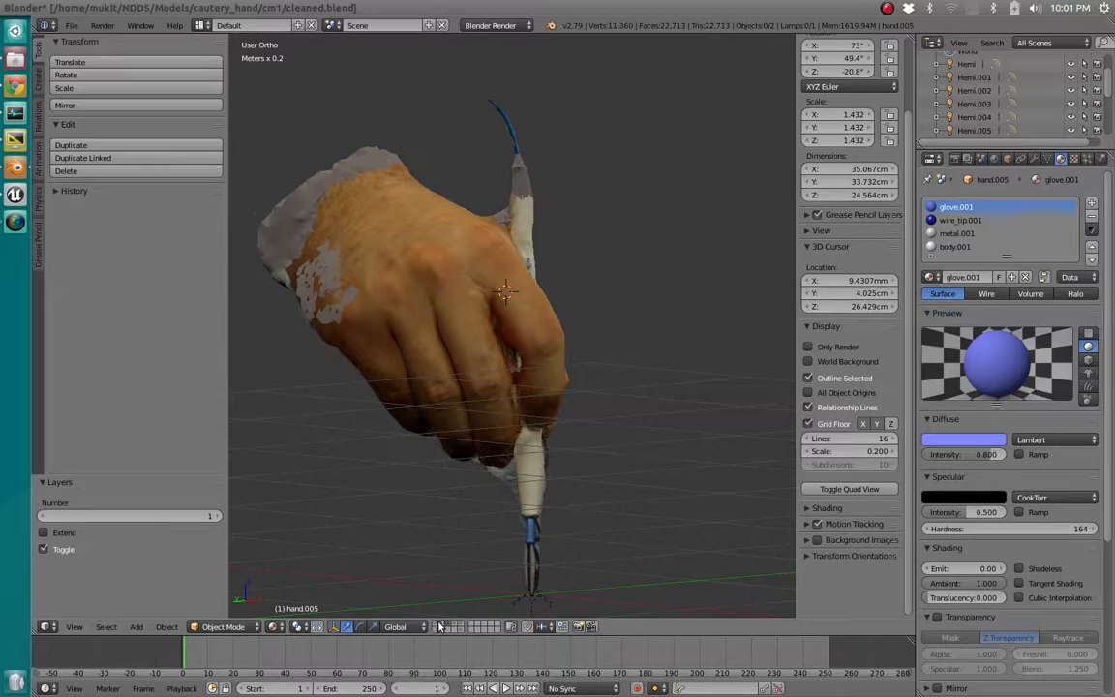
- Set the viewport shading to Solid and examine the hand mesh on layer 4 from several sides
click(274, 626)
click(286, 581)
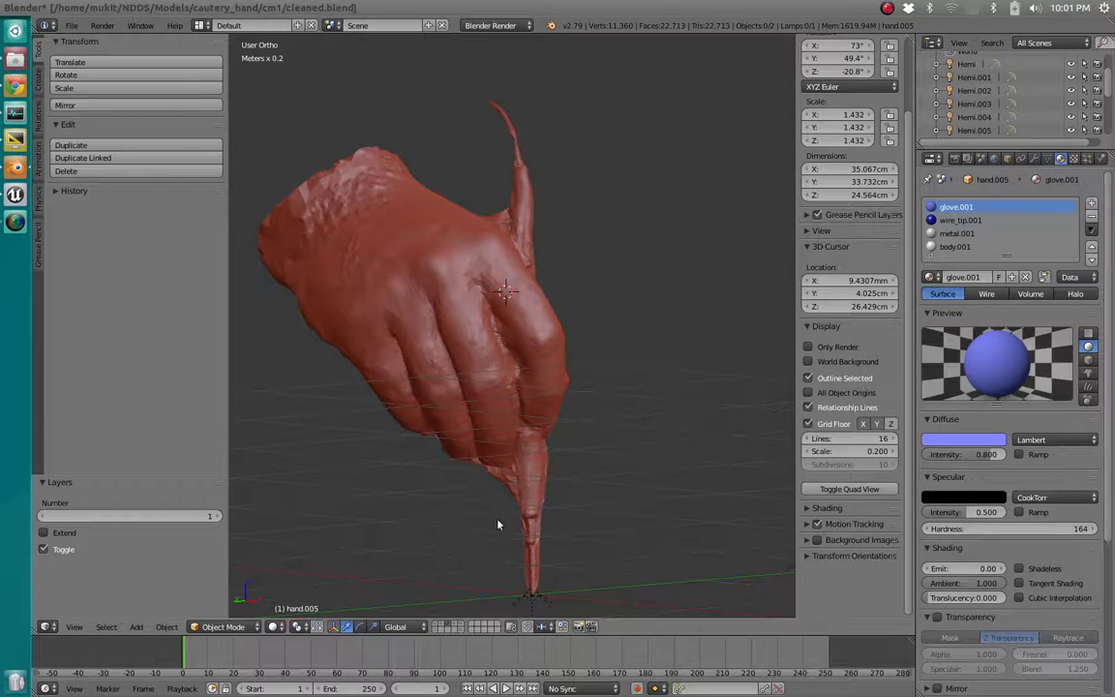
click(449, 625)
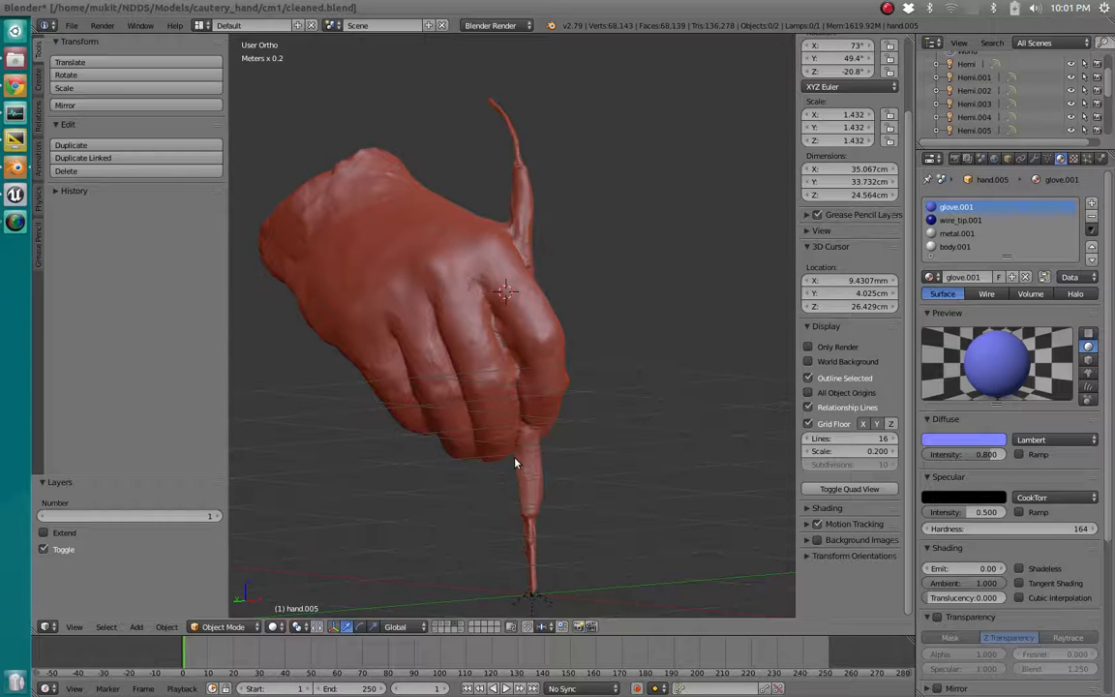
middle_drag(531, 402, 475, 299)
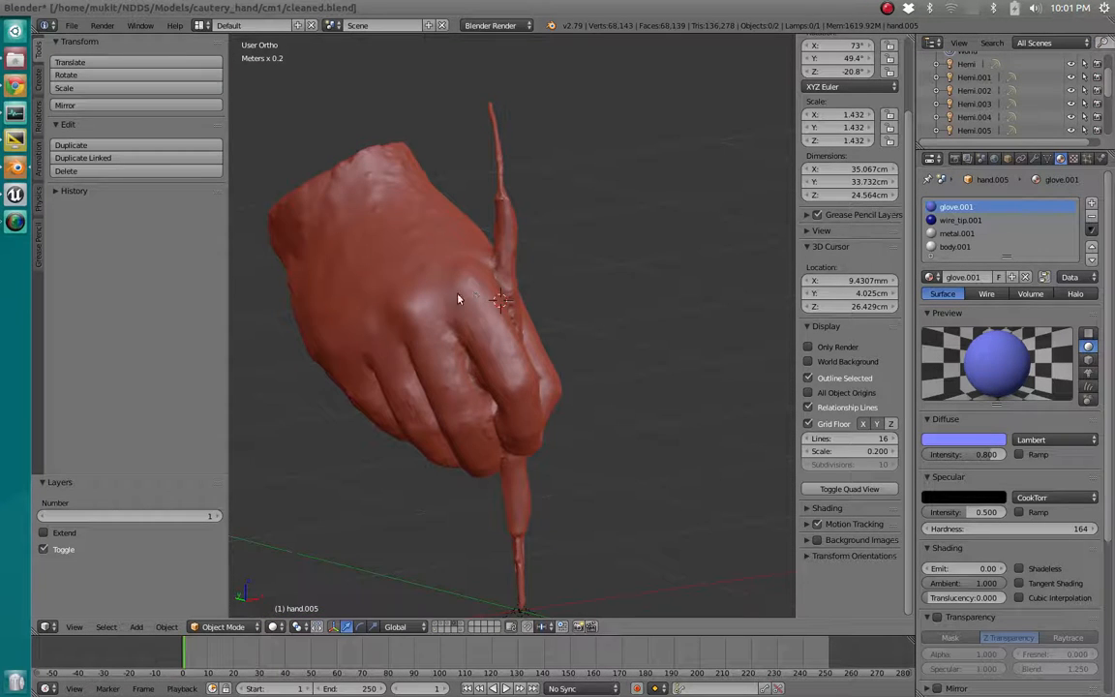
middle_drag(563, 331, 419, 263)
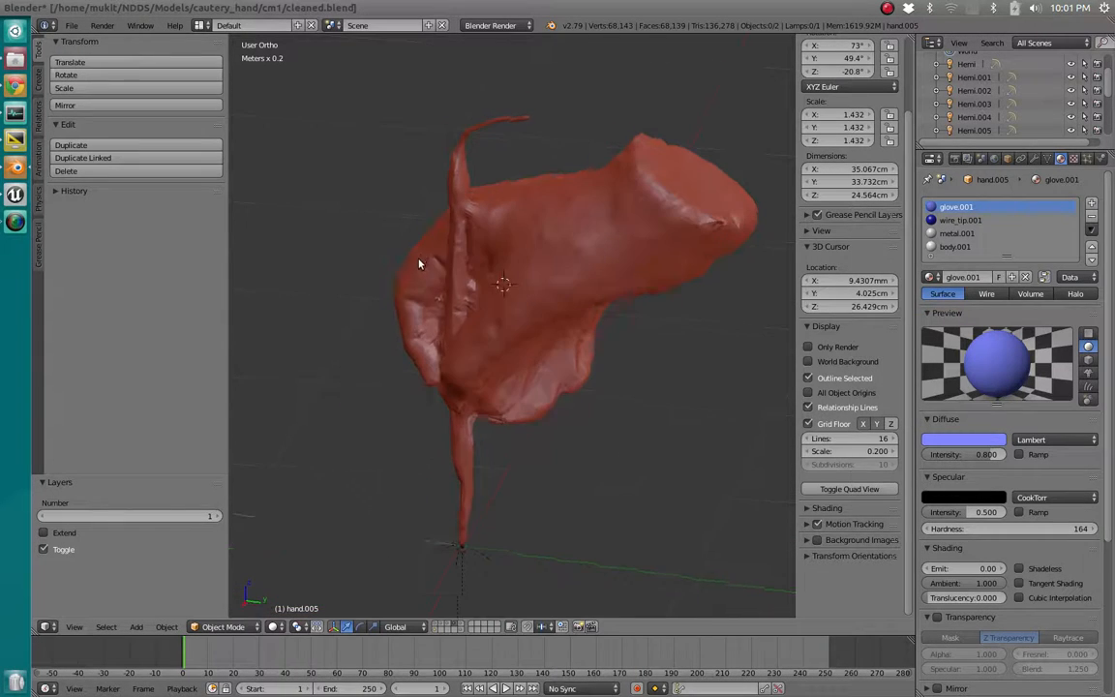
middle_drag(471, 342, 465, 462)
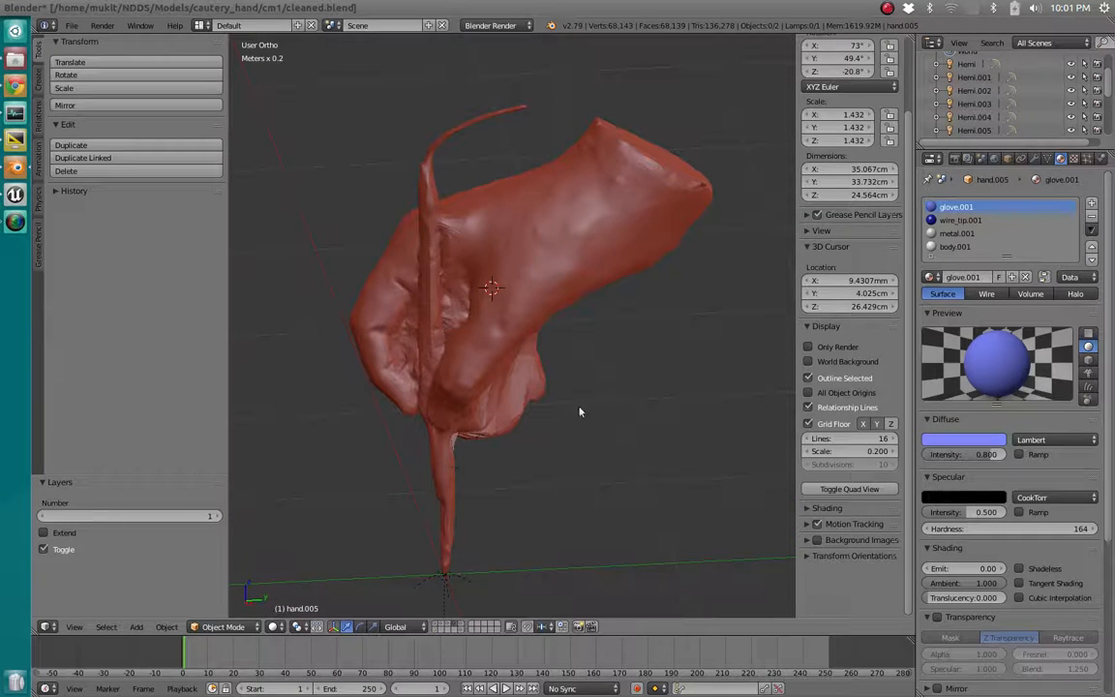
middle_drag(579, 410, 550, 422)
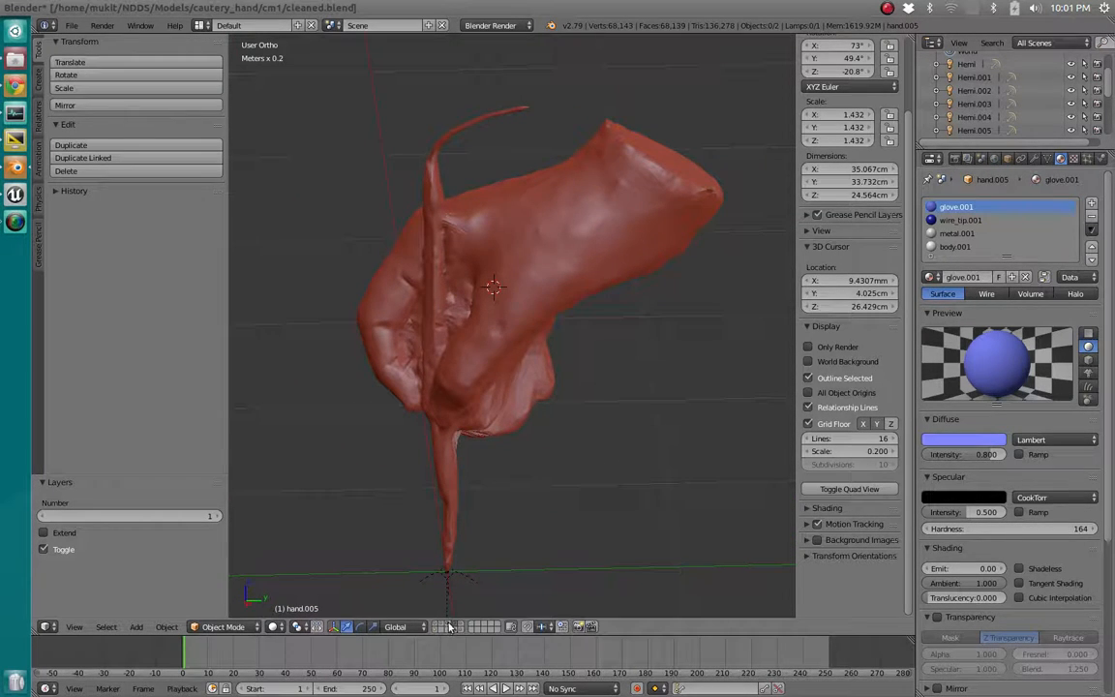
- Show the hand mesh on layer 3 and examine its surface up close around the pen, thumb and fingers
click(447, 624)
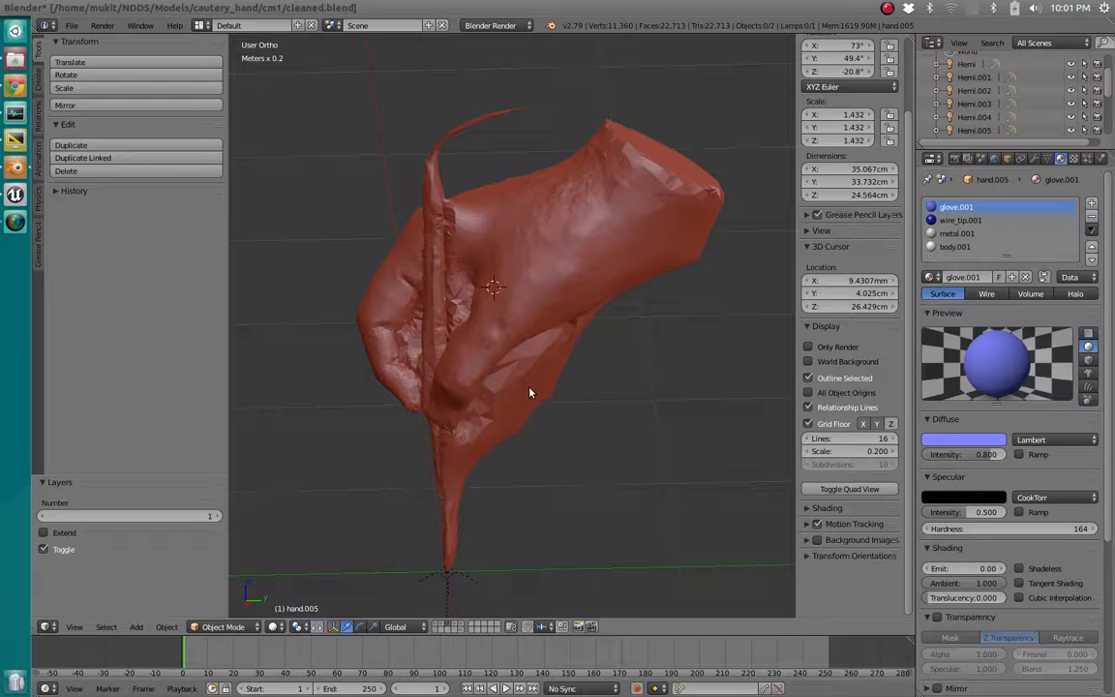
middle_drag(529, 392, 510, 370)
middle_drag(437, 443, 432, 395)
scroll(380, 350, up, 3)
scroll(384, 358, down, 1)
middle_drag(384, 359, 405, 386)
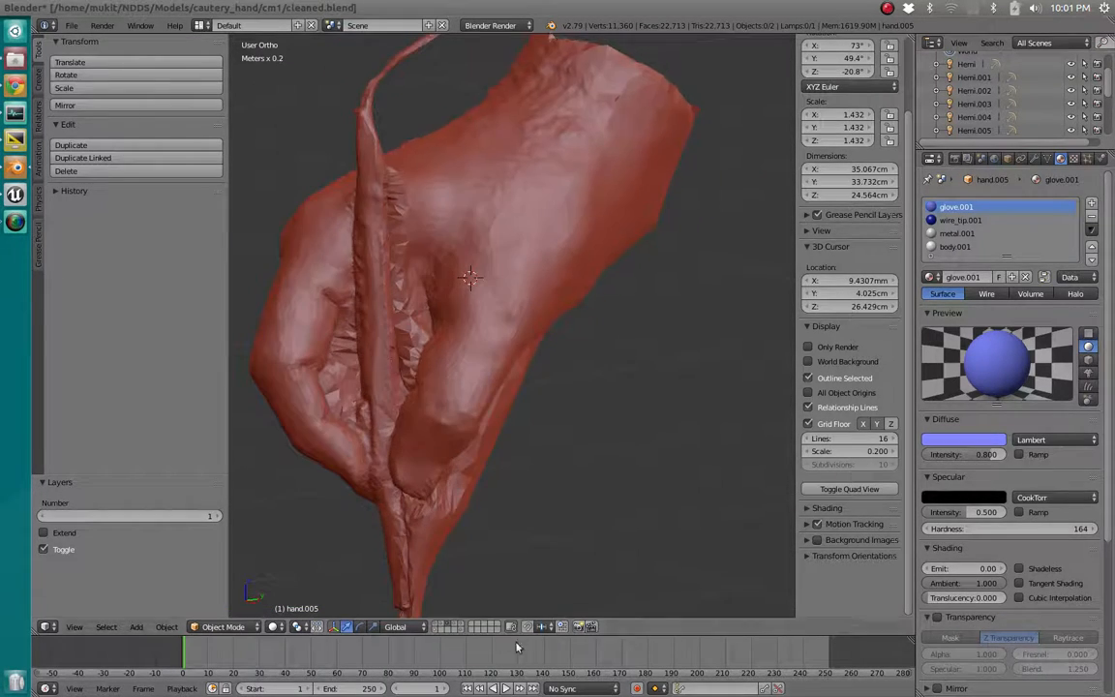
- Compare the area between the pen, thumb and index finger on the layer 2 and layer 4 meshes
click(441, 625)
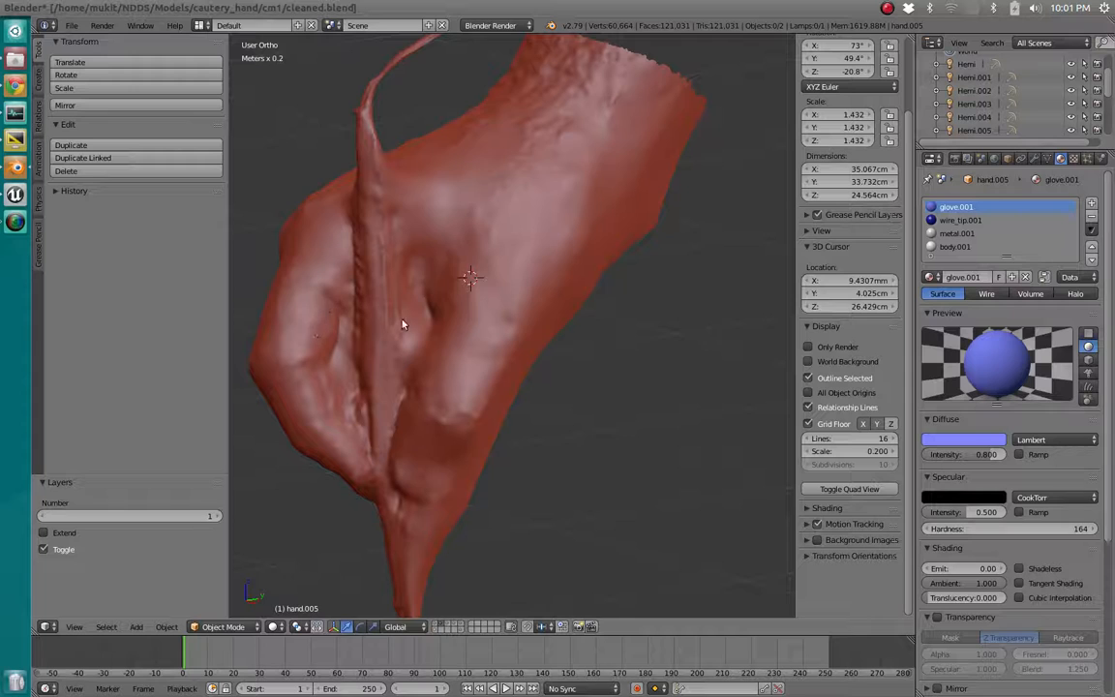
middle_drag(397, 402, 405, 346)
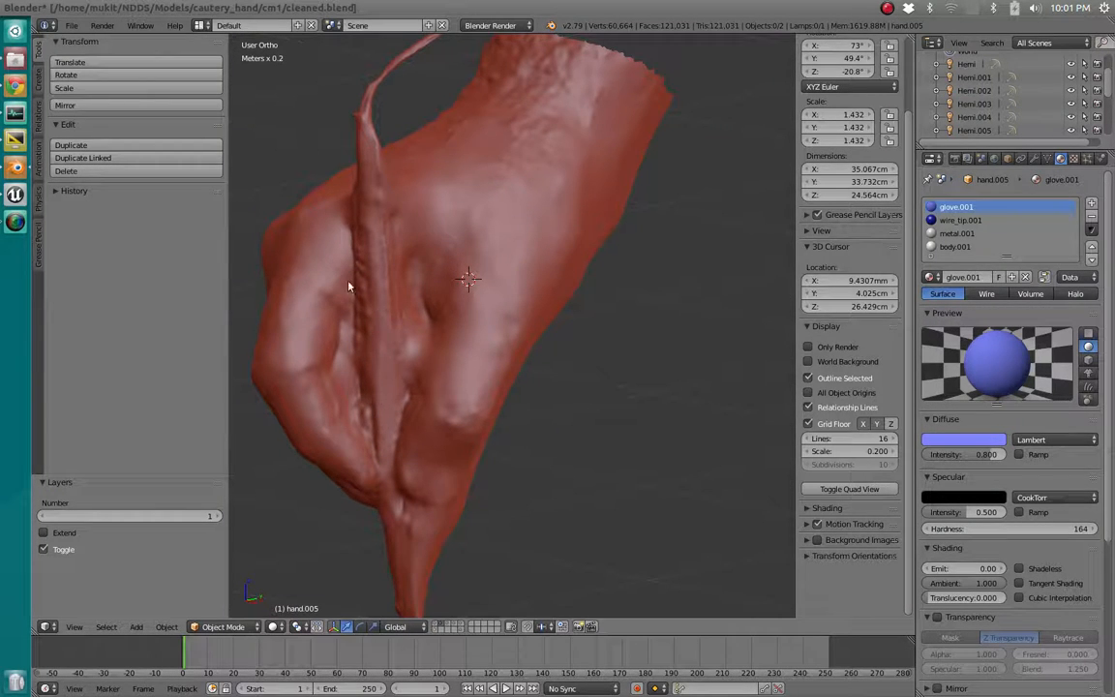
key(4)
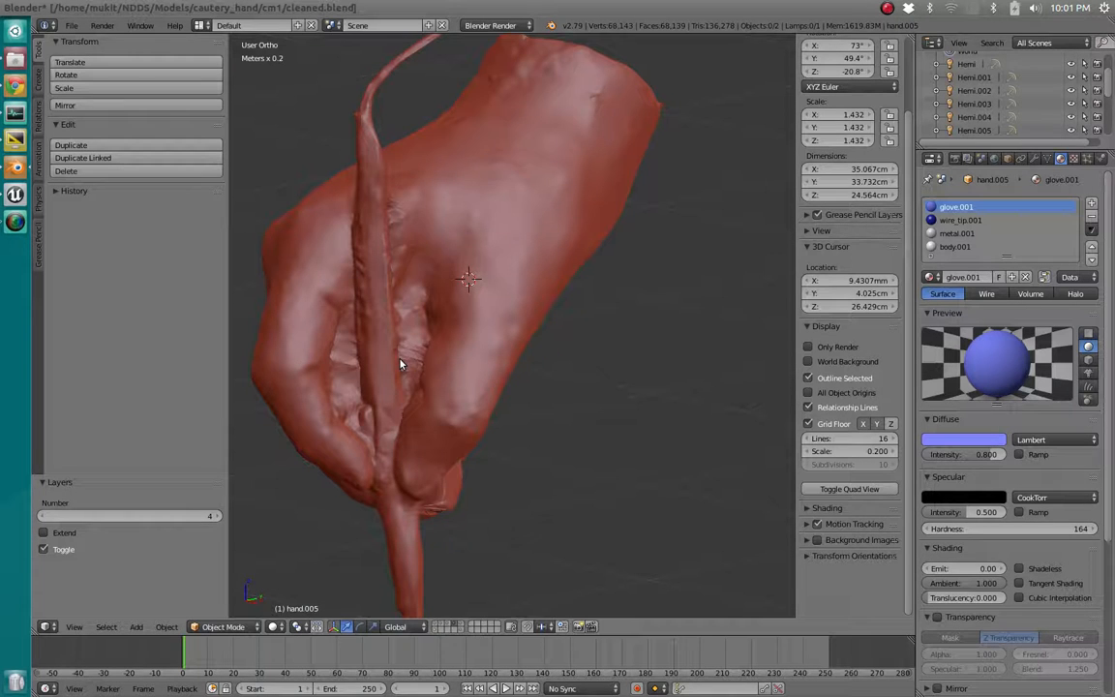
key(1)
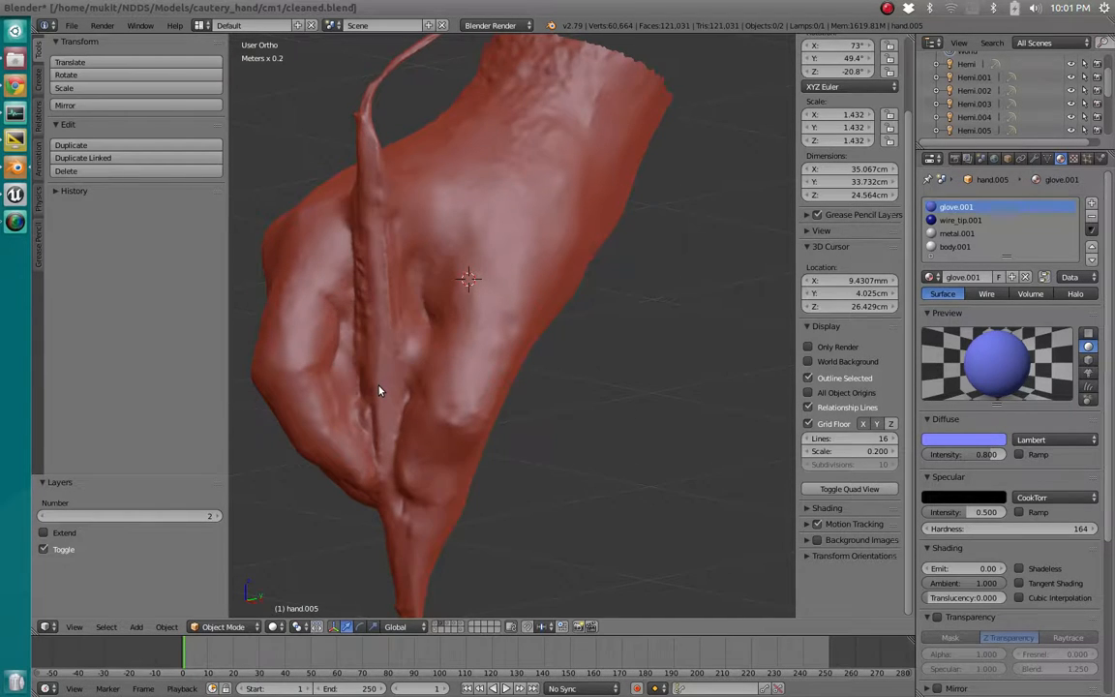
key(4)
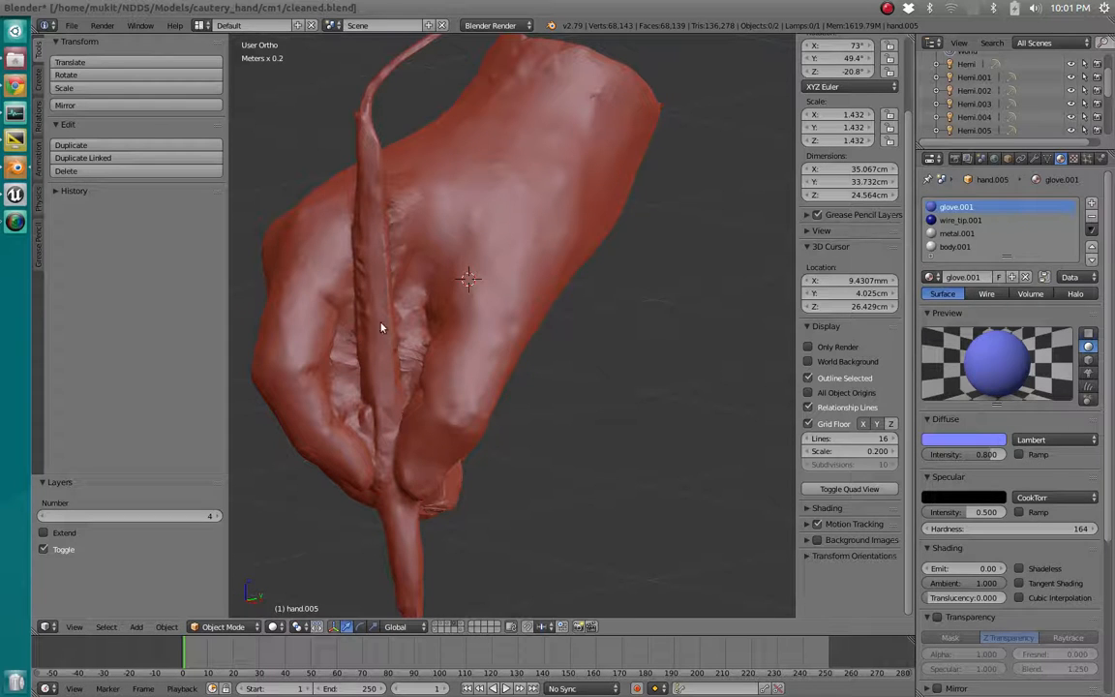
key(2)
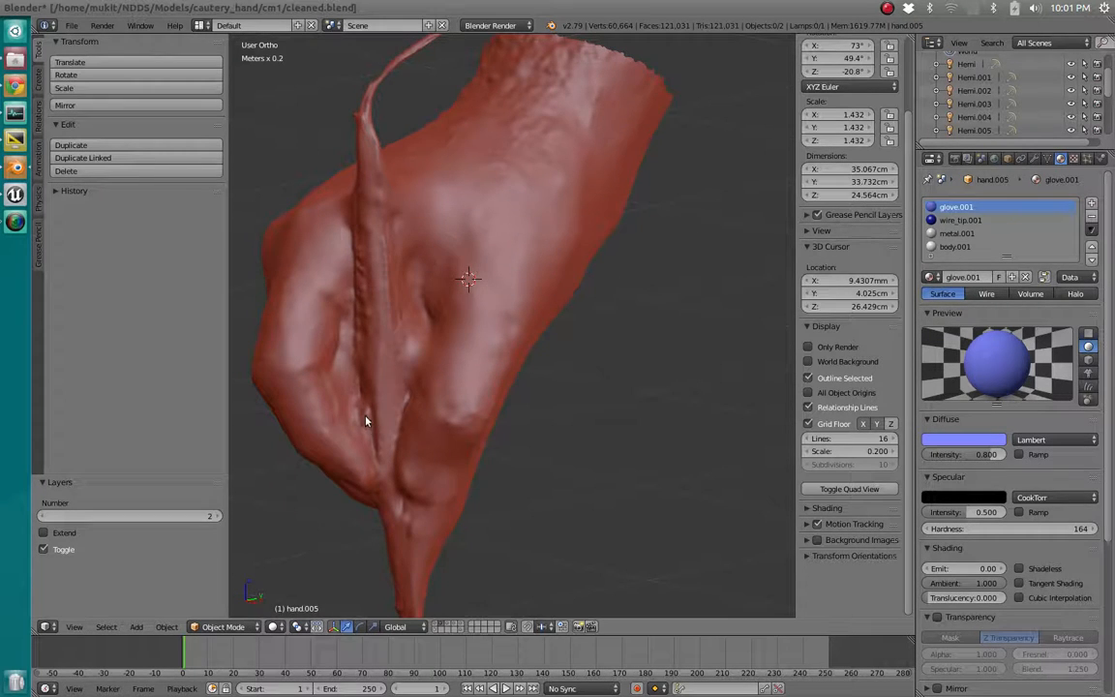
key(4)
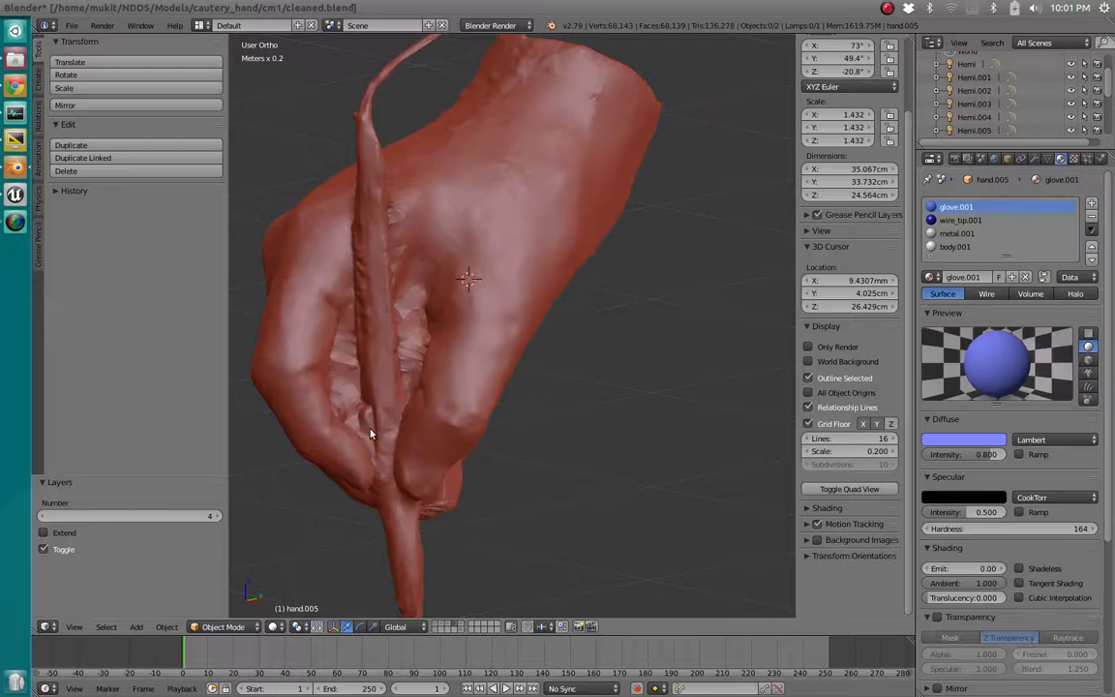
- Compare the back of the hand, the knuckles and the gaps between the fingers on layers 2 and 4
middle_drag(396, 404, 531, 486)
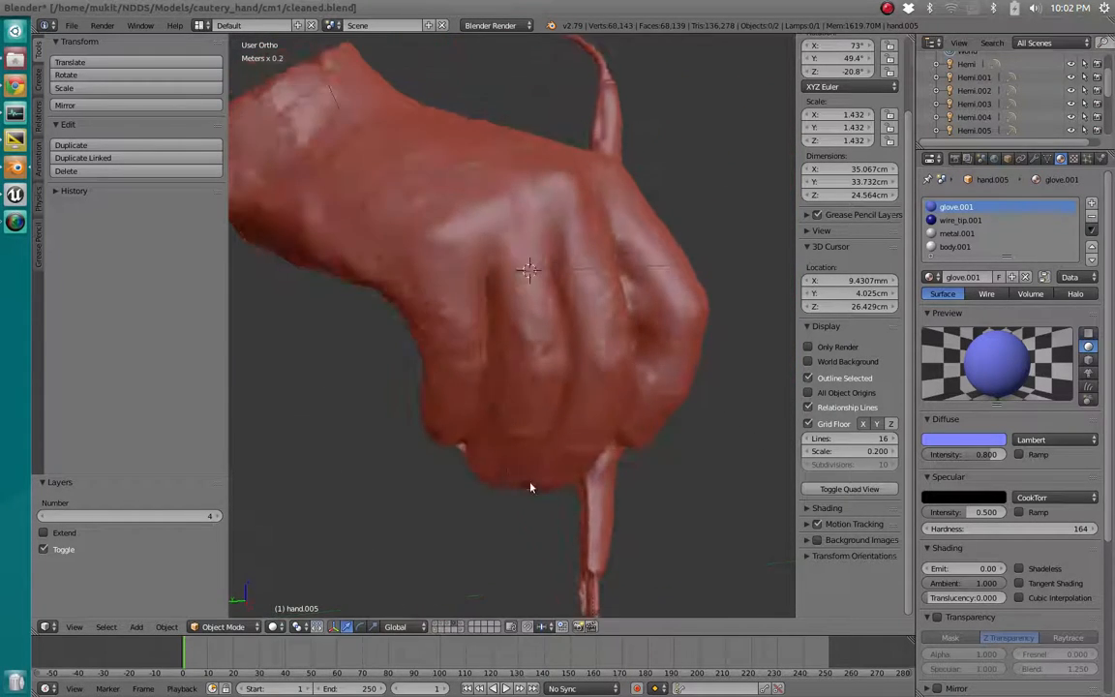
key(2)
middle_drag(581, 540, 565, 488)
key(4)
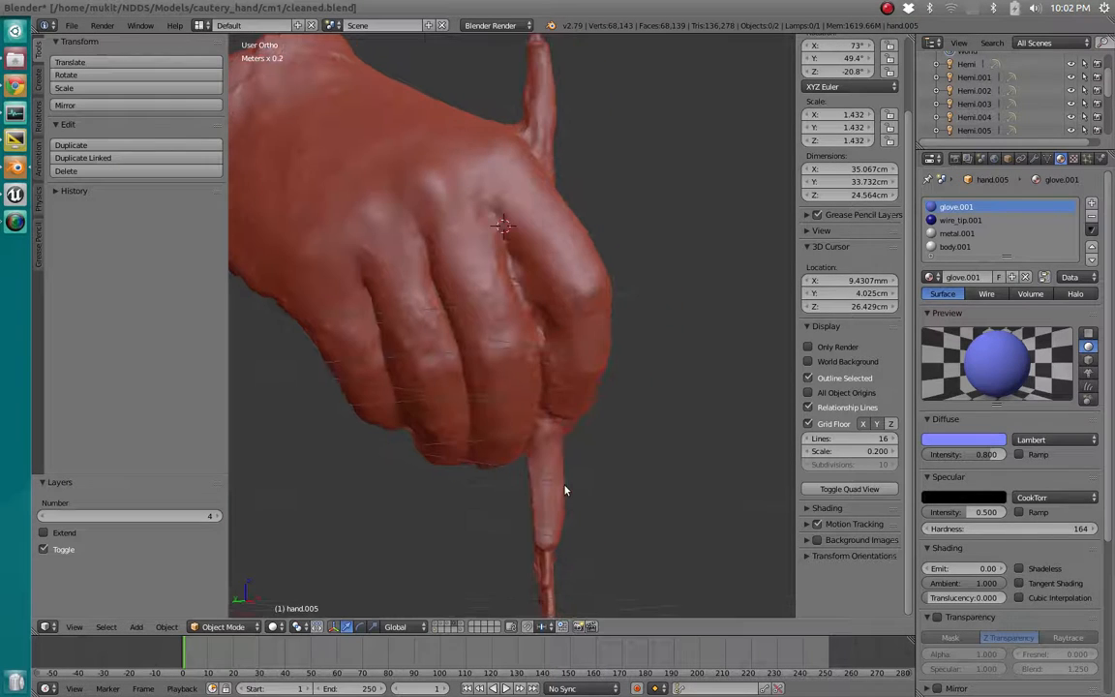
key(2)
middle_drag(510, 334, 487, 331)
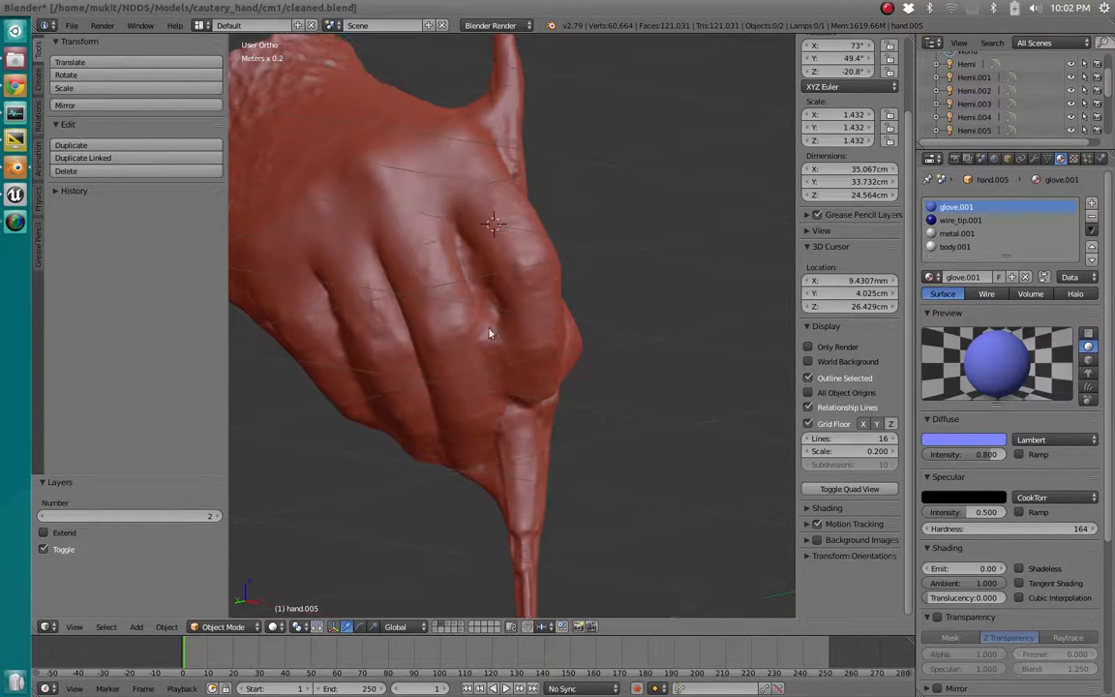
middle_drag(400, 323, 472, 377)
key(4)
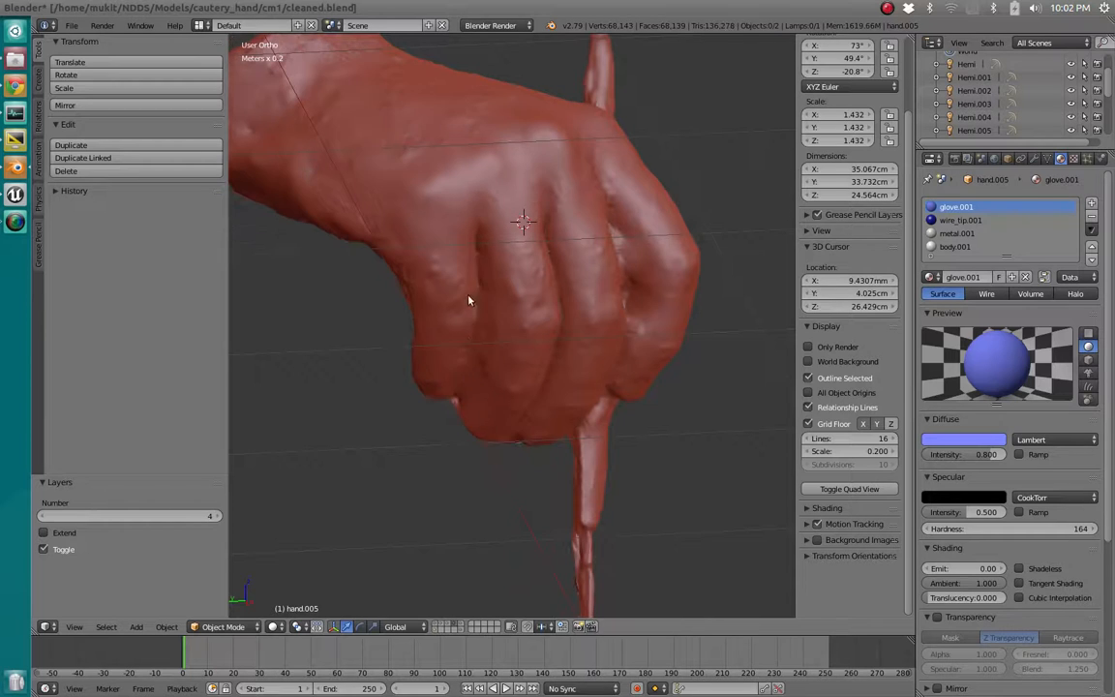
middle_drag(488, 264, 595, 319)
key(2)
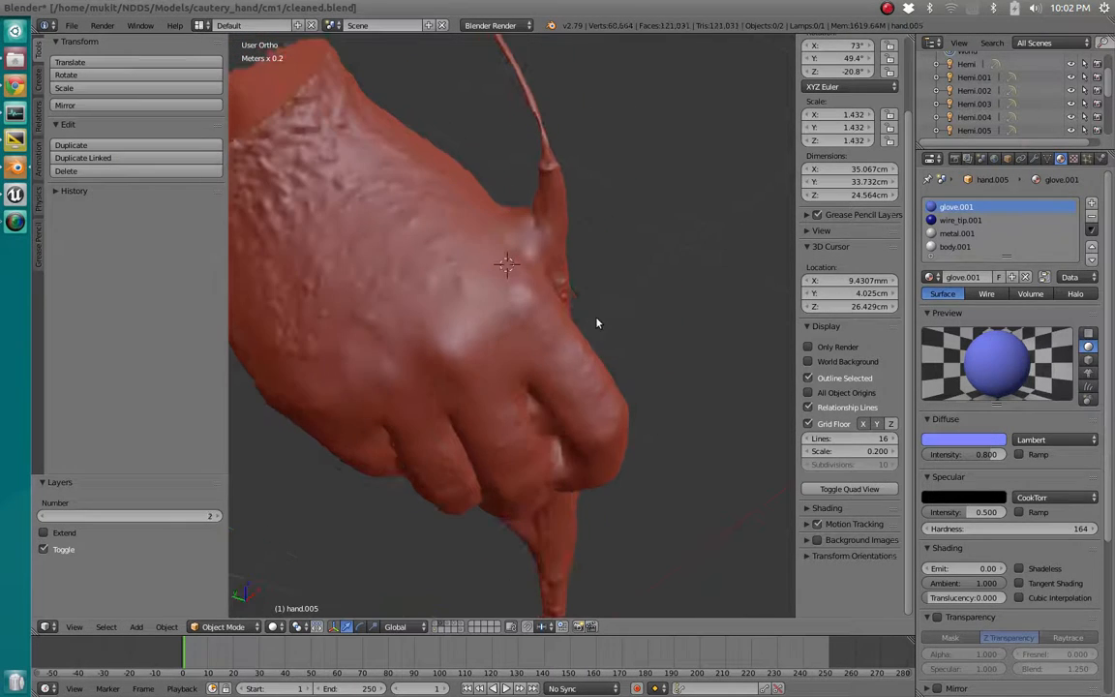
middle_drag(524, 242, 527, 248)
key(4)
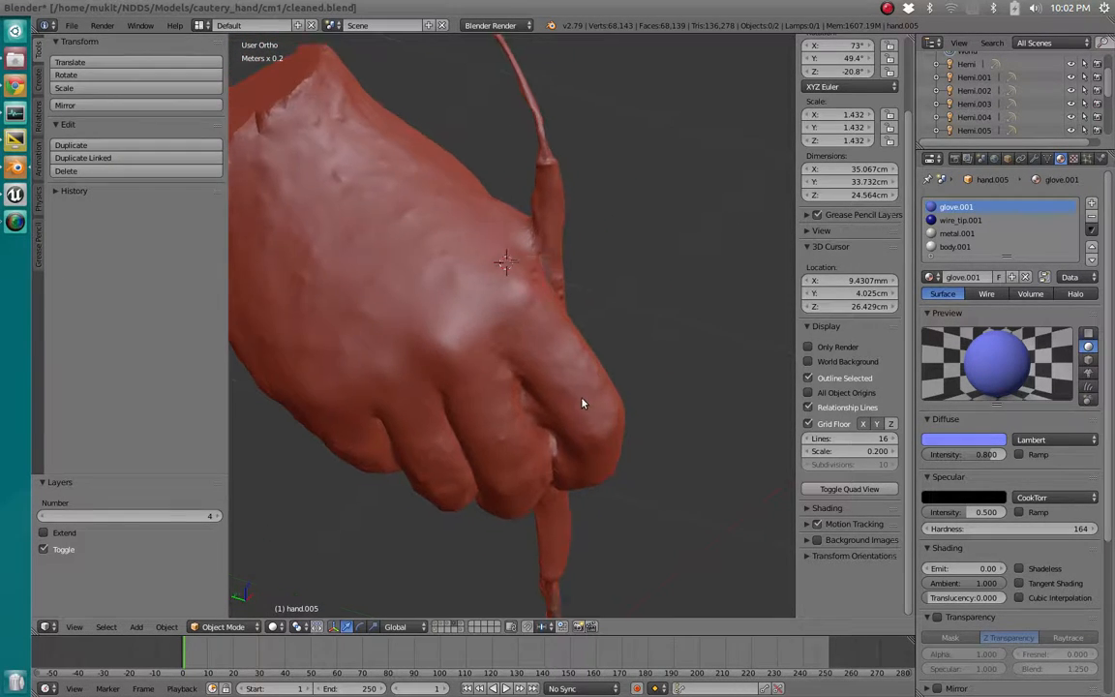
- Compare the pen's lower shaft and tip below the fingers on layers 2 and 4, and display the hand mesh on layer 5
middle_drag(584, 403, 552, 480)
key(2)
scroll(518, 188, up, 3)
key(4)
key(2)
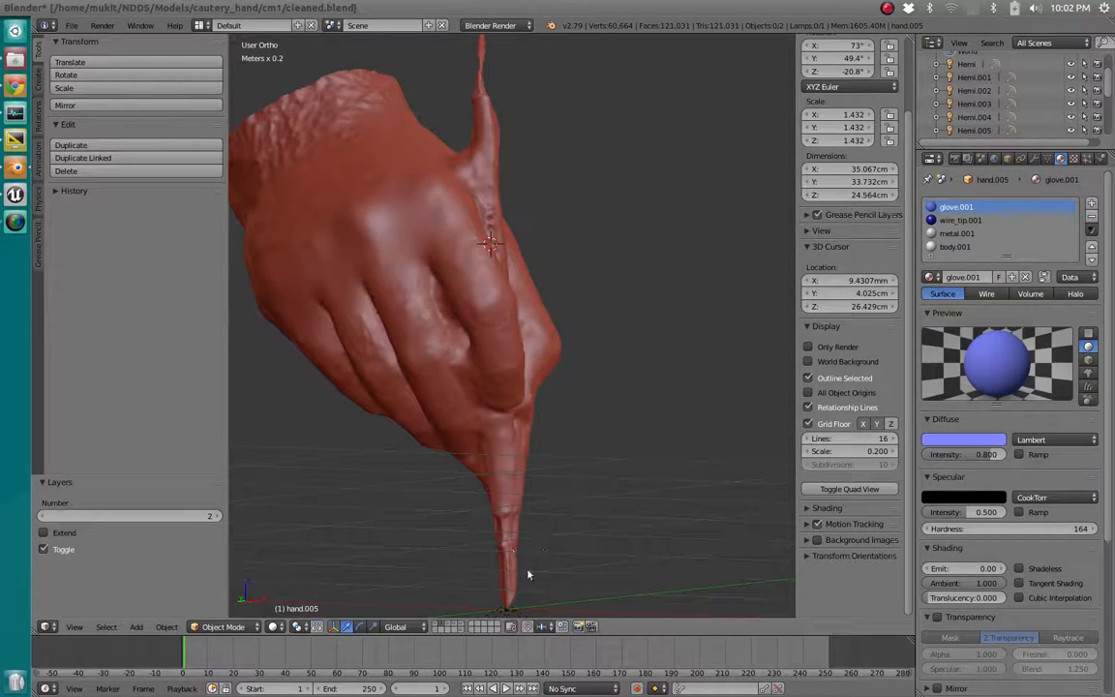
key(4)
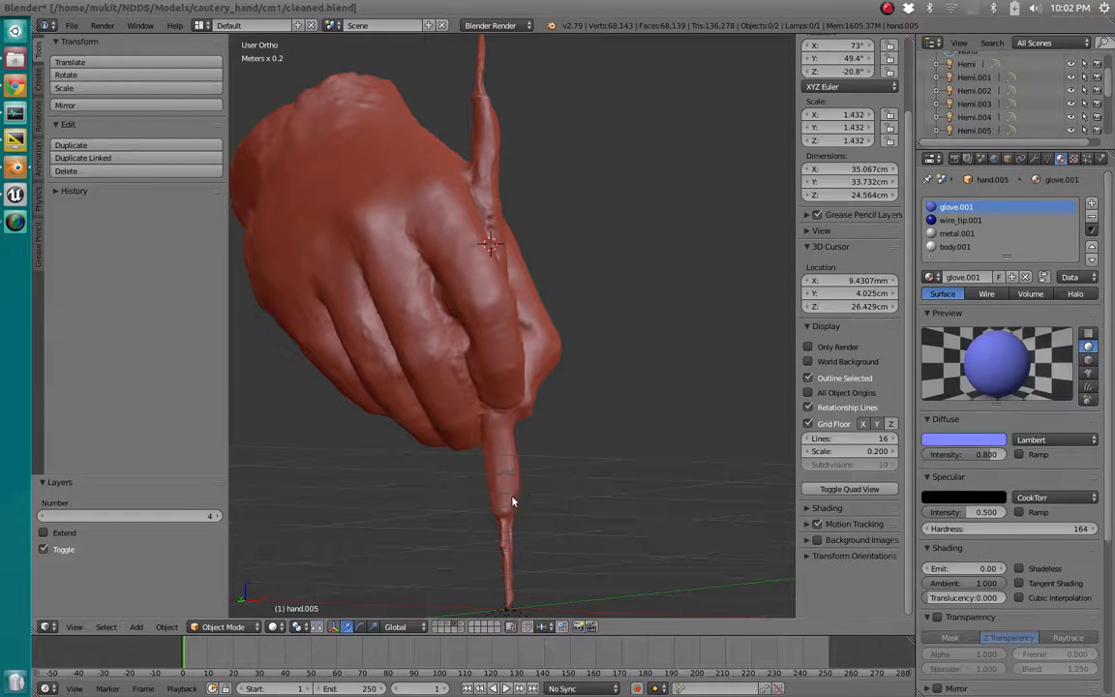
key(2)
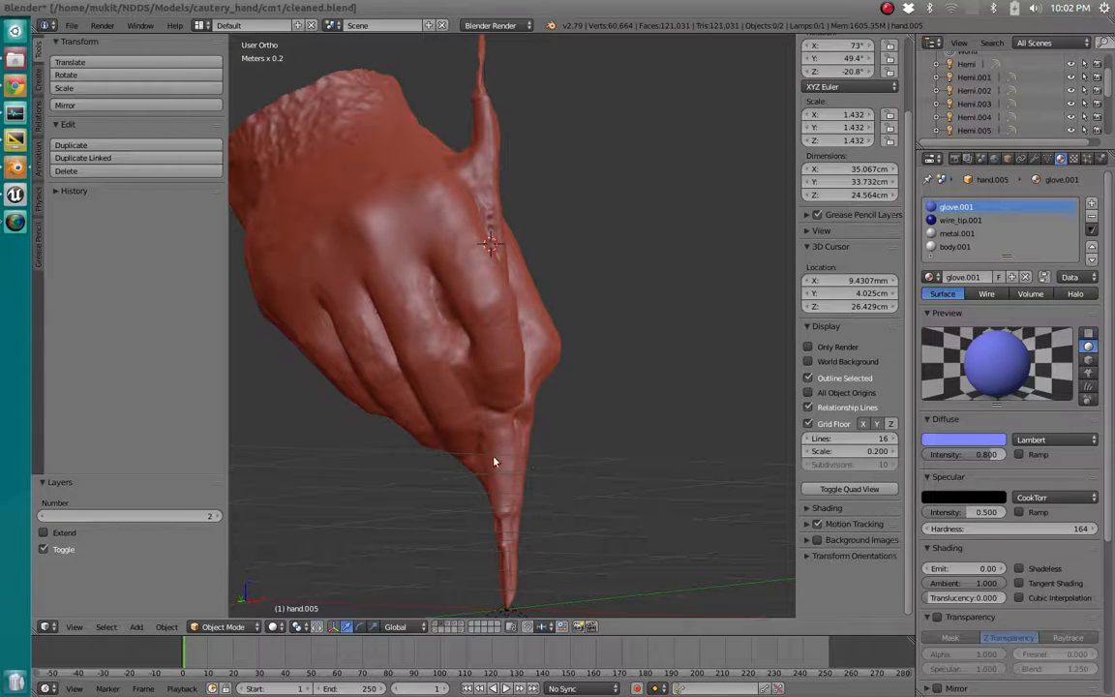
key(4)
click(463, 628)
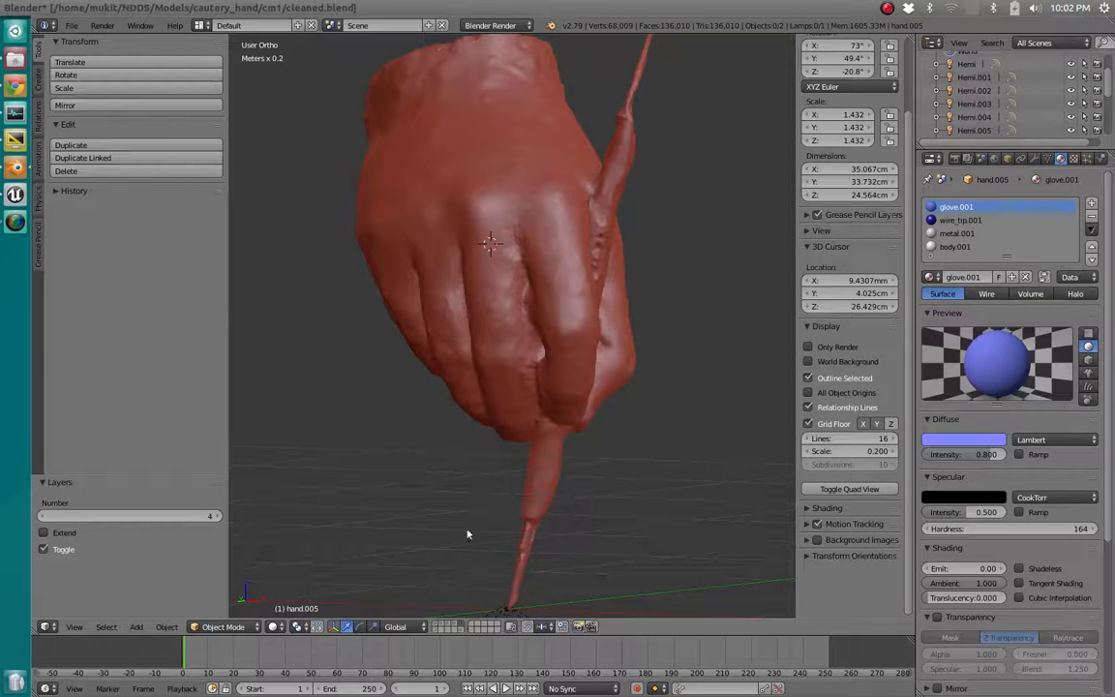
- Set the viewport shading to Material so the hand mesh displays its glove and pen material colours
middle_drag(550, 427, 489, 475)
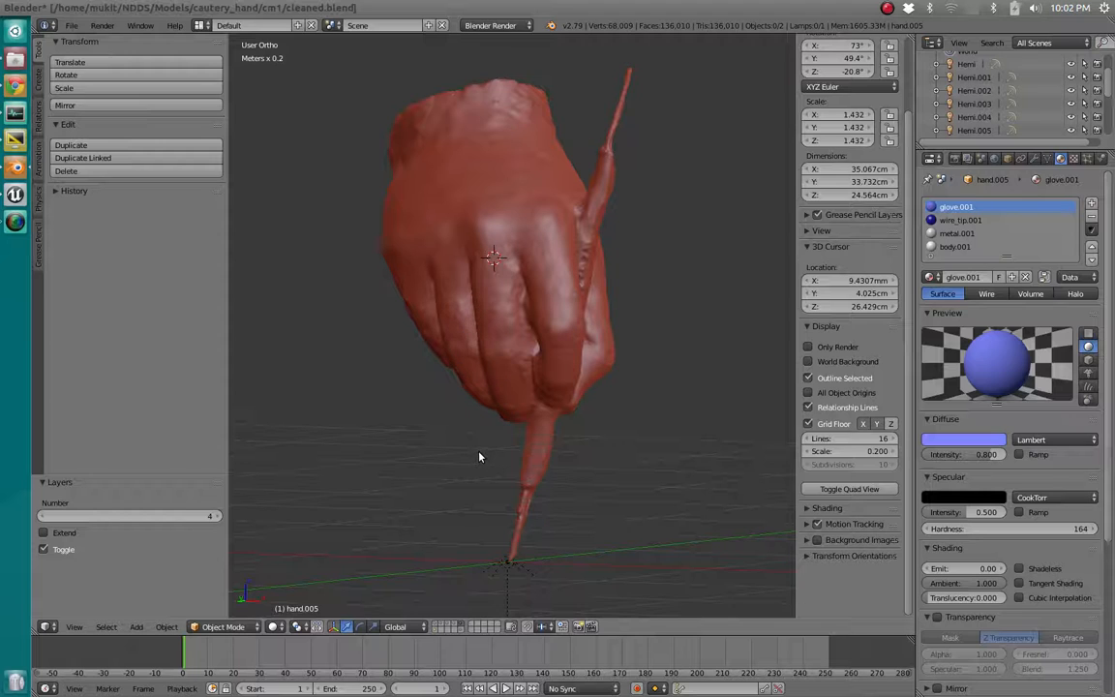
click(273, 626)
click(288, 554)
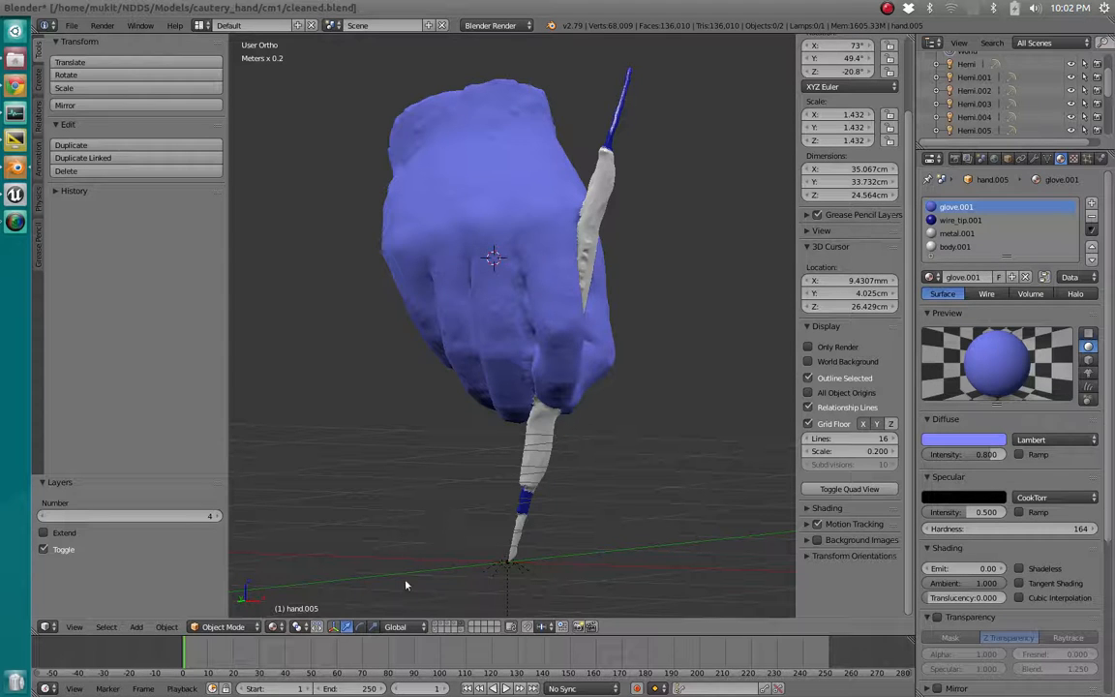
click(272, 626)
click(293, 554)
click(272, 626)
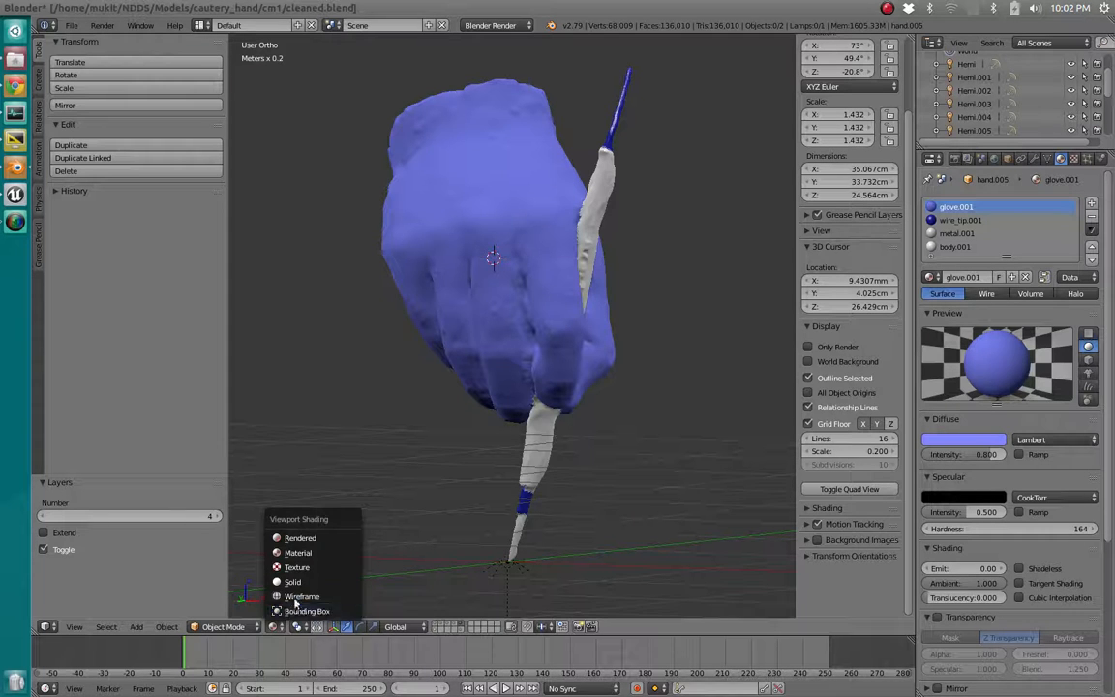
- Show the photo-textured hand mesh in Material shading for comparison, and return to the mesh with the blue glove
click(454, 626)
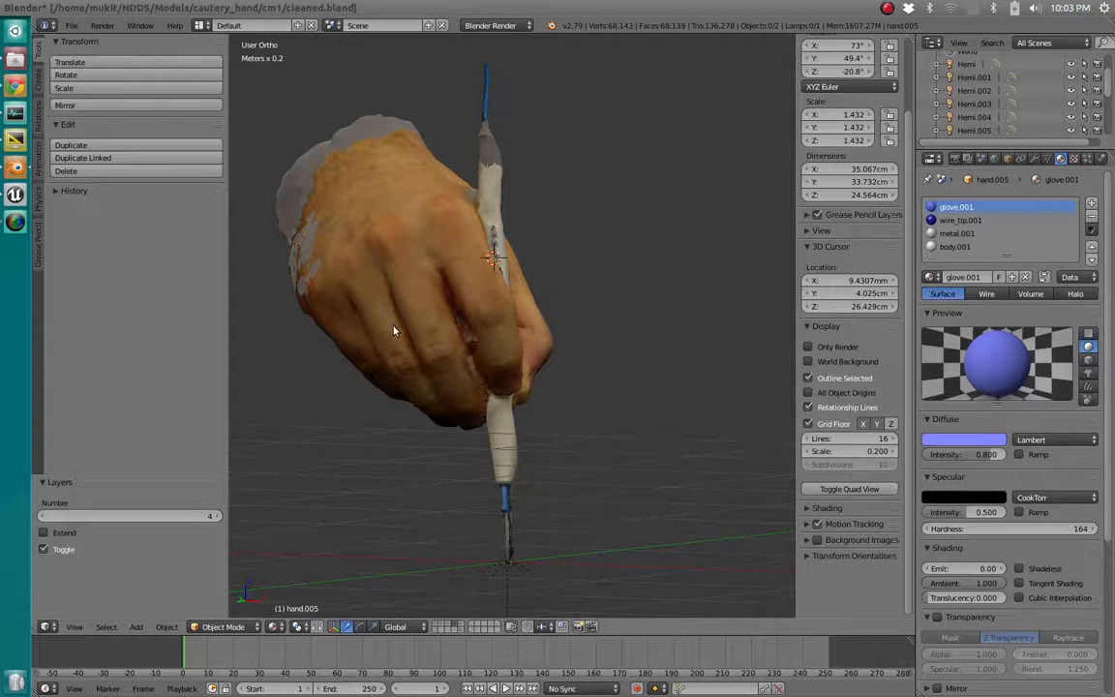
click(275, 626)
click(252, 628)
click(275, 626)
click(305, 557)
click(461, 629)
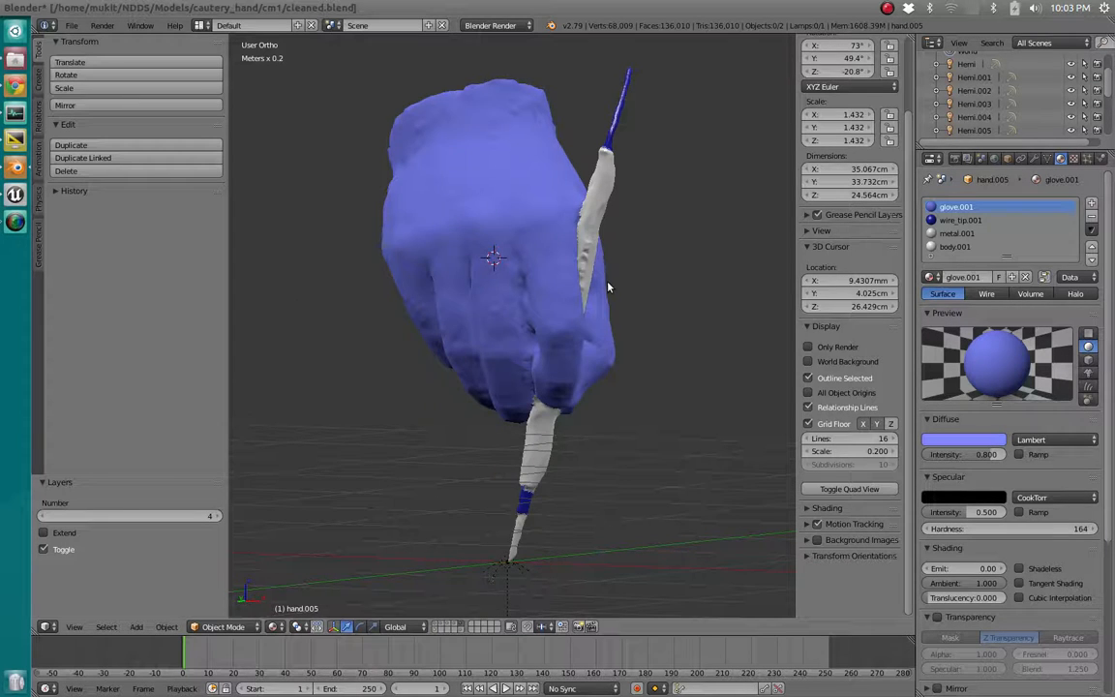
- Circle-select a strip of glove faces beside the pen on the hand mesh in Edit Mode, and clear the selection
middle_drag(609, 311, 488, 318)
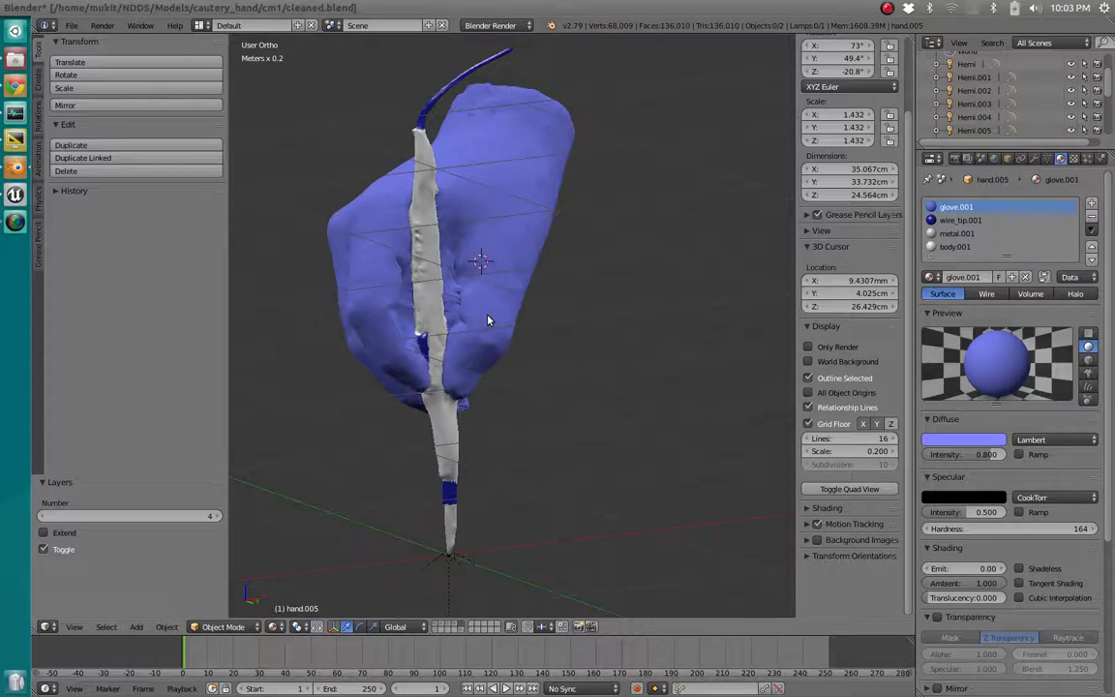
right_click(468, 332)
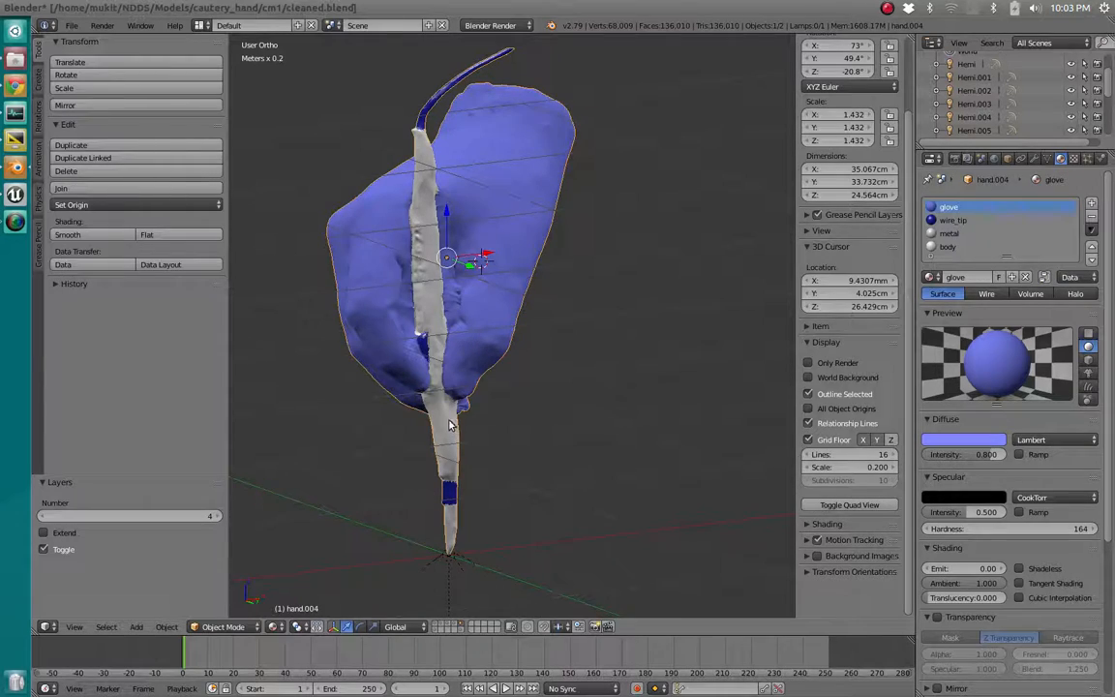
key(Tab)
scroll(432, 242, up, 5)
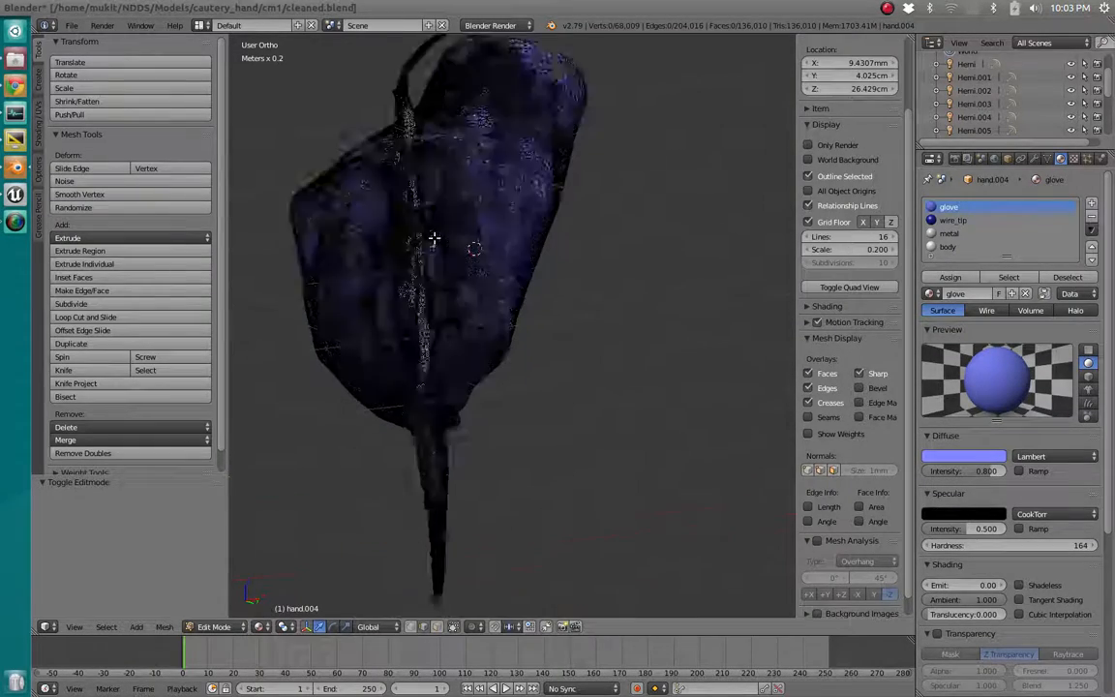
key(c)
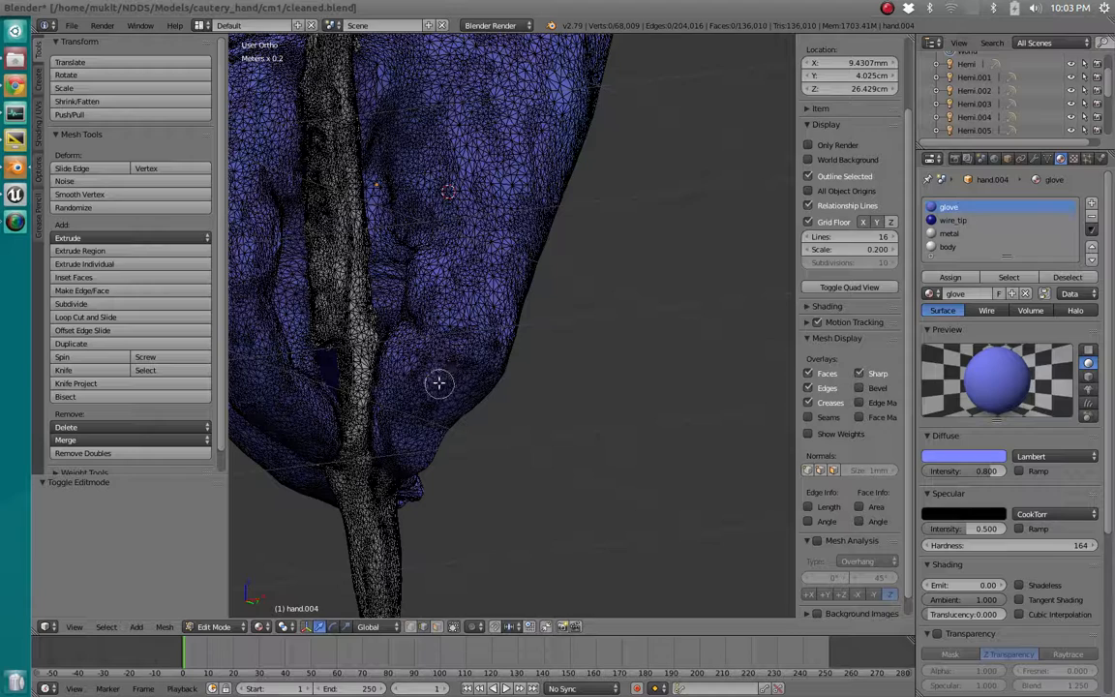
drag(440, 383, 466, 239)
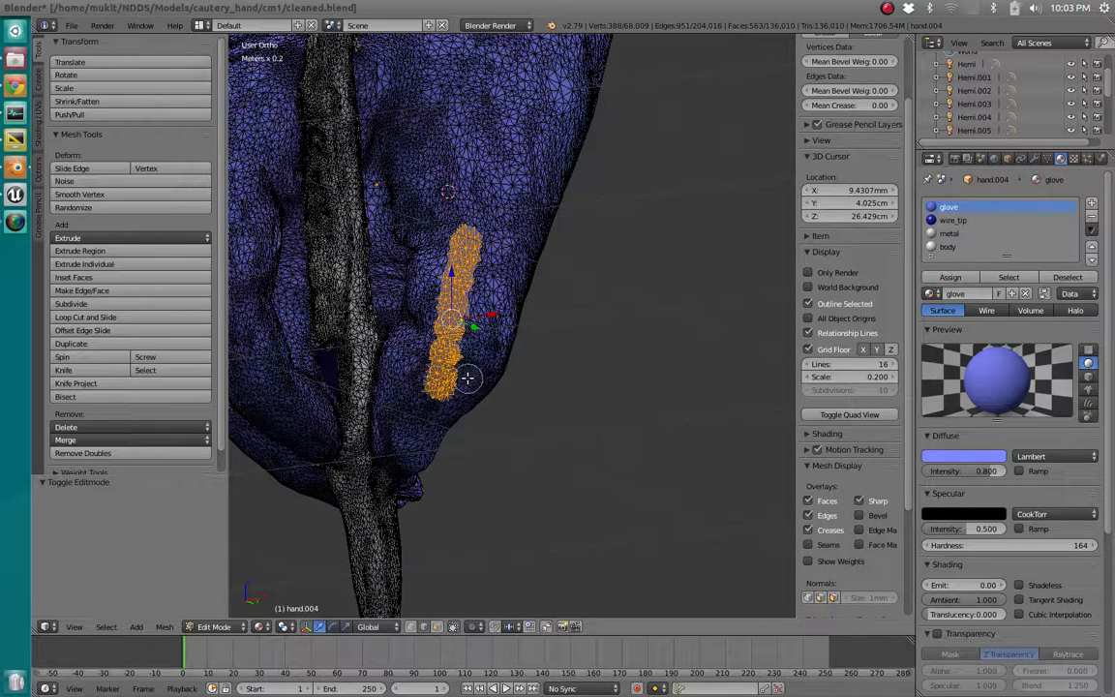
key(a)
middle_drag(344, 319, 388, 349)
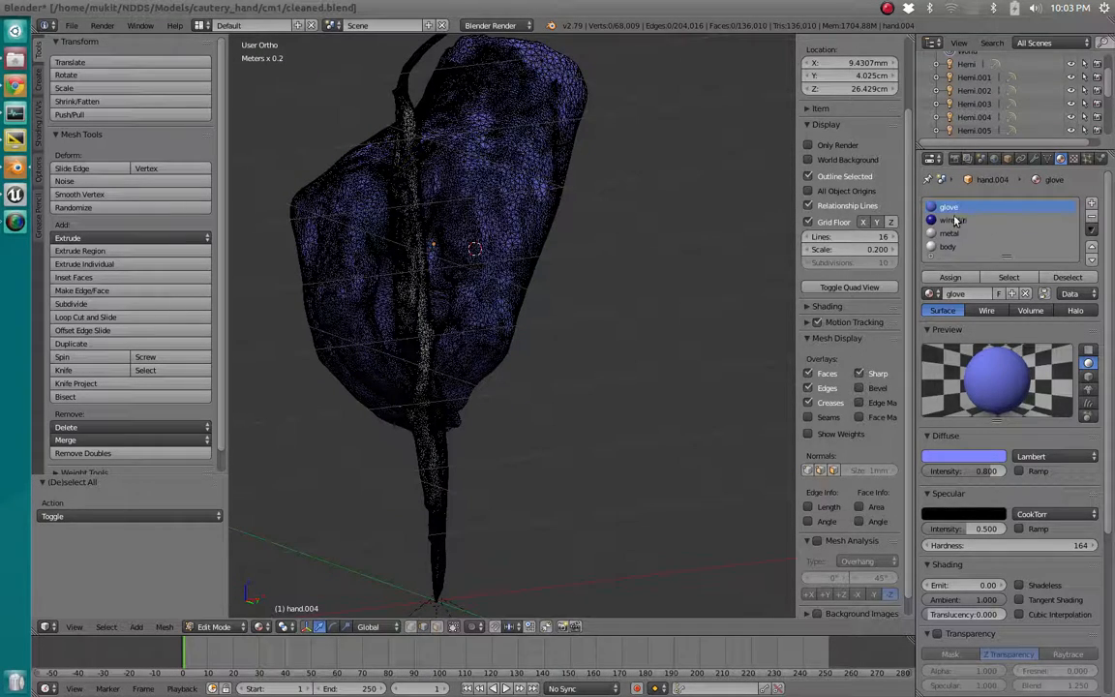
- Review the wire_tip, metal and body material slots of the hand mesh and return to Object Mode
click(950, 221)
click(948, 233)
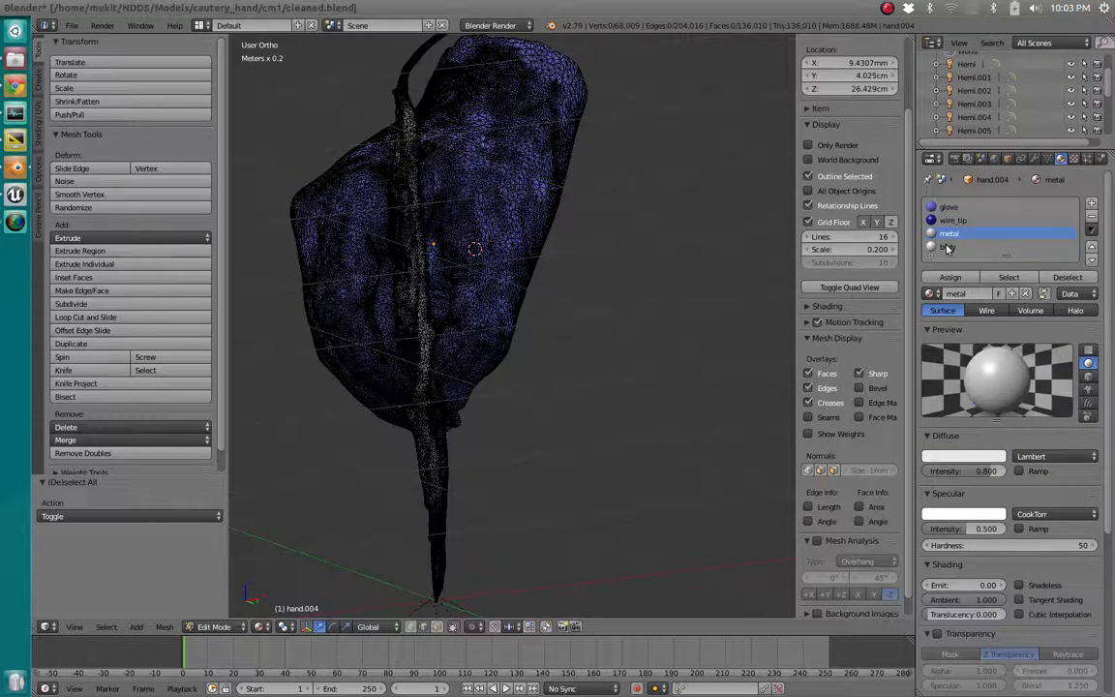
click(948, 247)
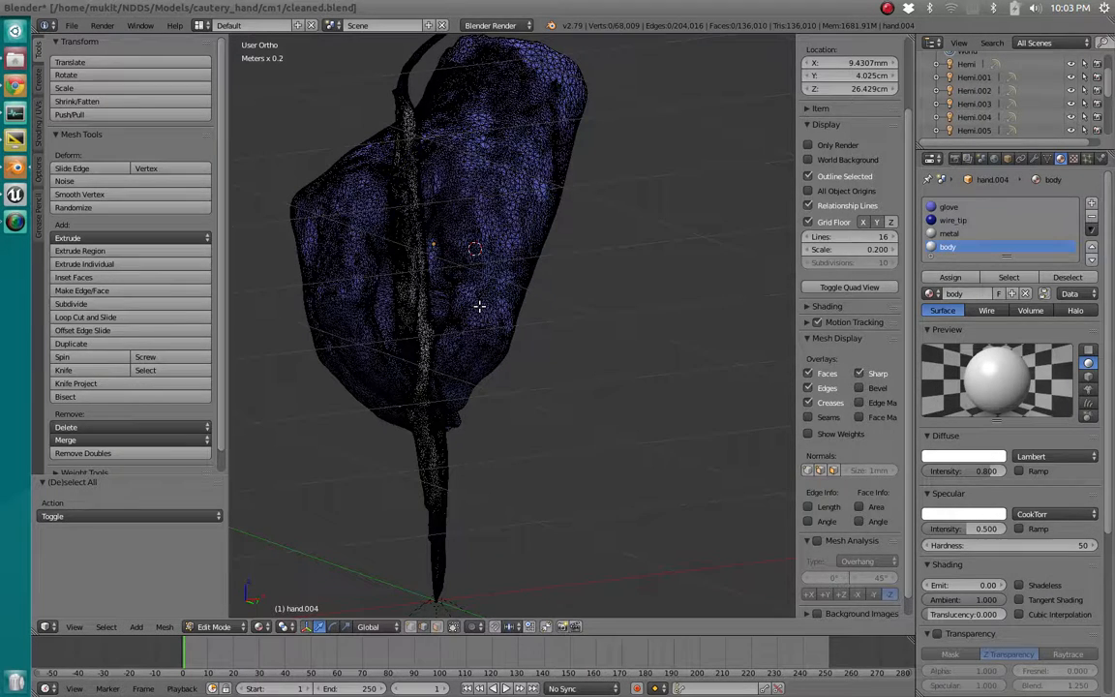
key(Tab)
- Examine the coloured hand mesh from the pen side and from the palm side
middle_drag(471, 389, 361, 375)
scroll(400, 349, up, 2)
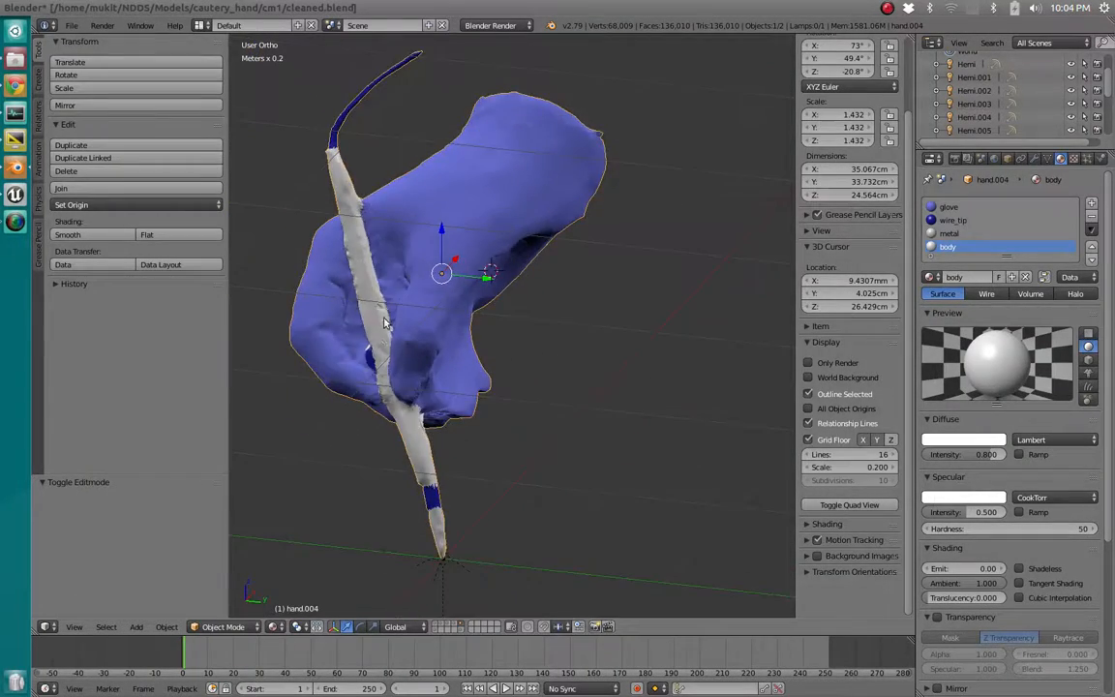
middle_drag(384, 323, 446, 389)
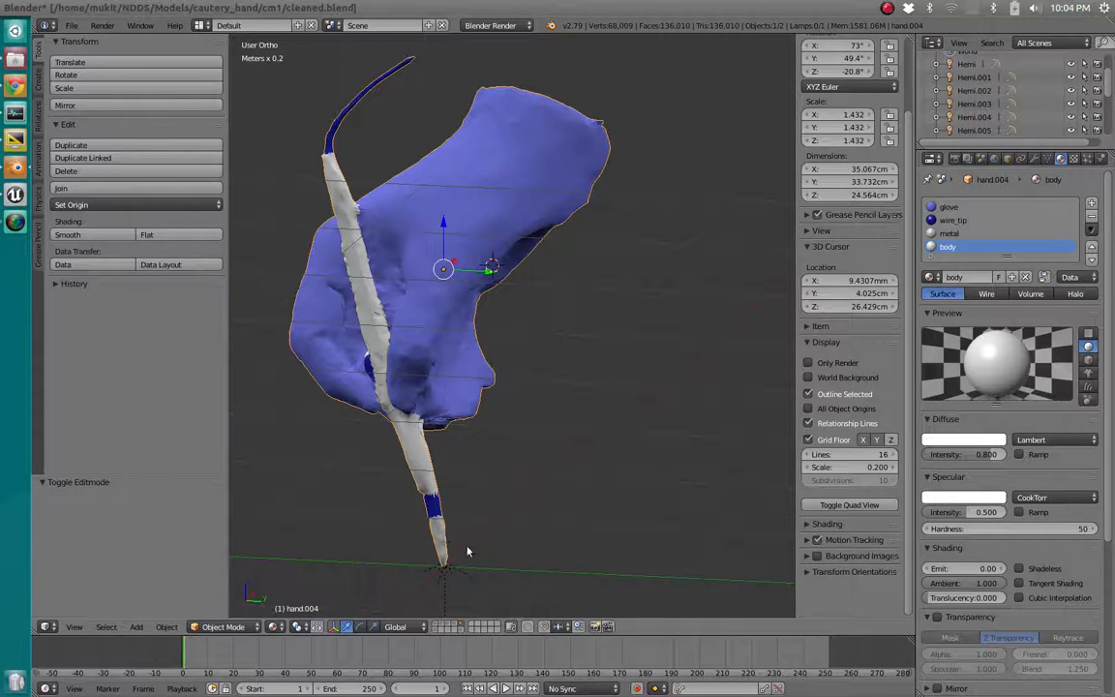
middle_drag(466, 551, 531, 189)
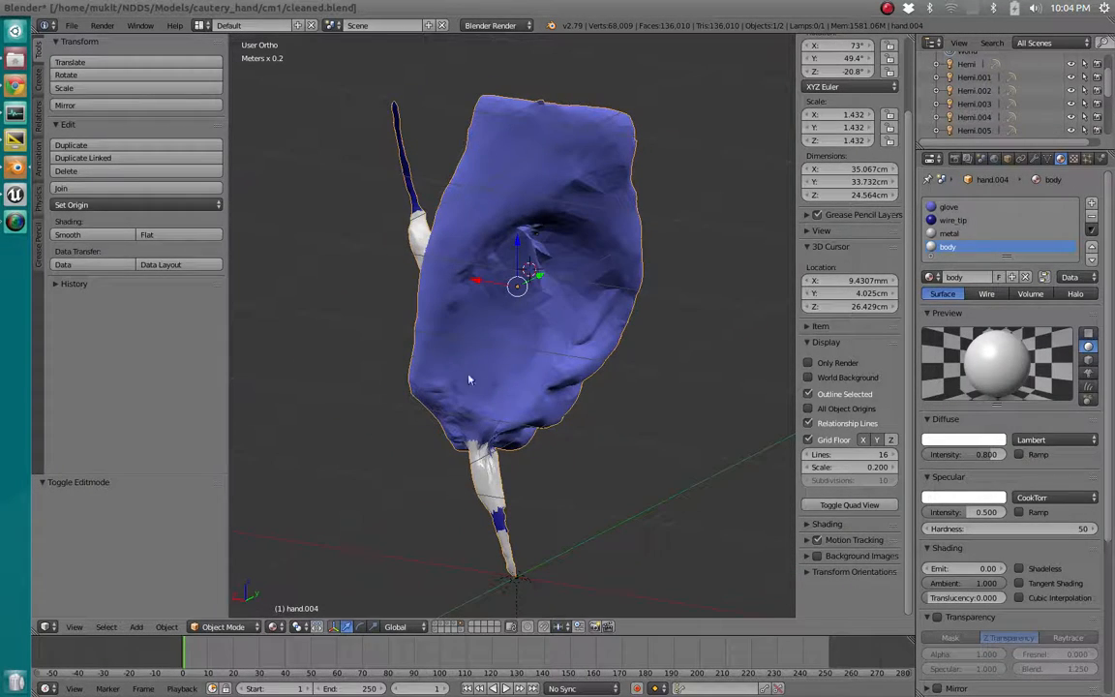
middle_drag(516, 250, 519, 193)
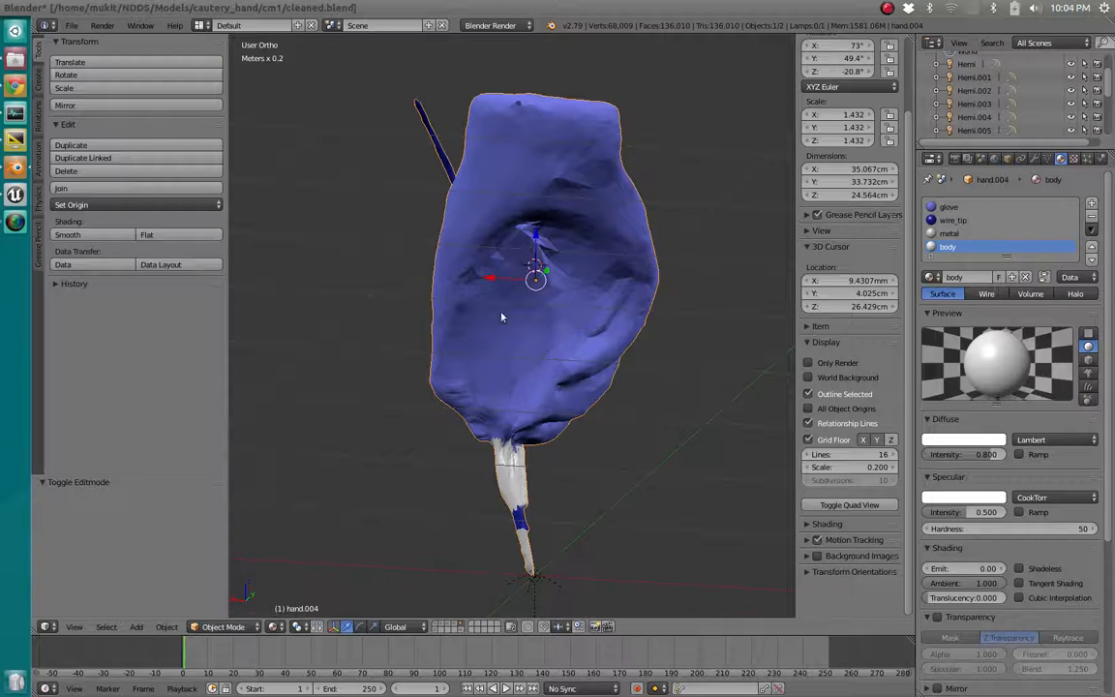
- Display the coloured hand mesh stored on another layer and examine its pen, fingers and knuckles
click(437, 632)
middle_drag(475, 221, 580, 236)
scroll(542, 287, up, 5)
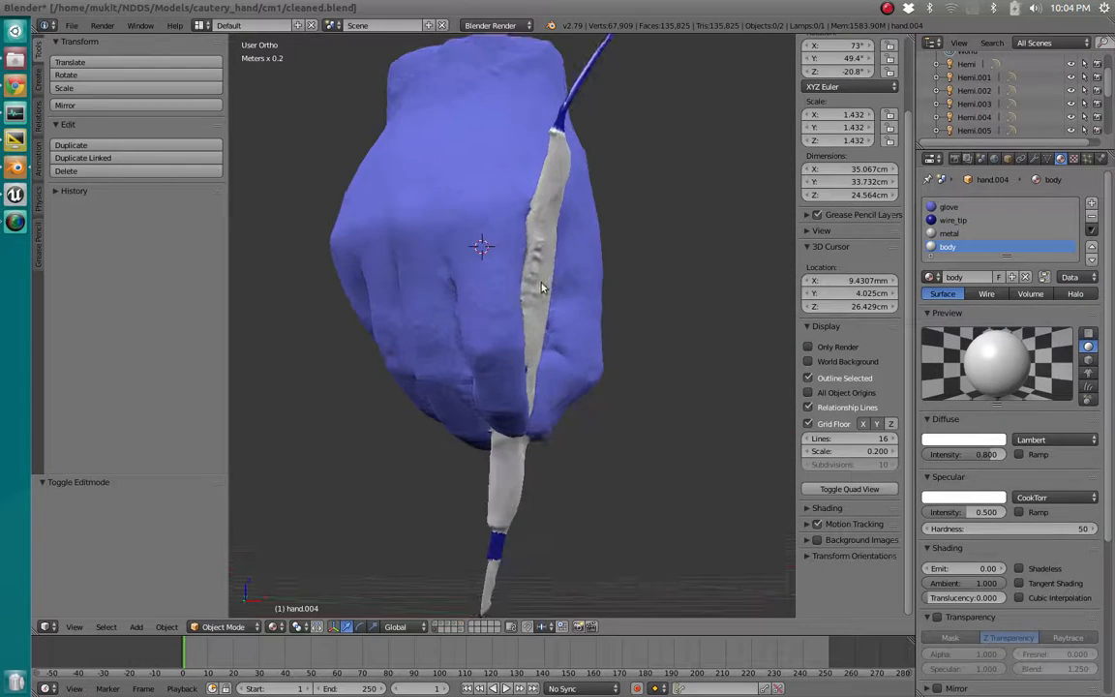
middle_drag(478, 313, 355, 608)
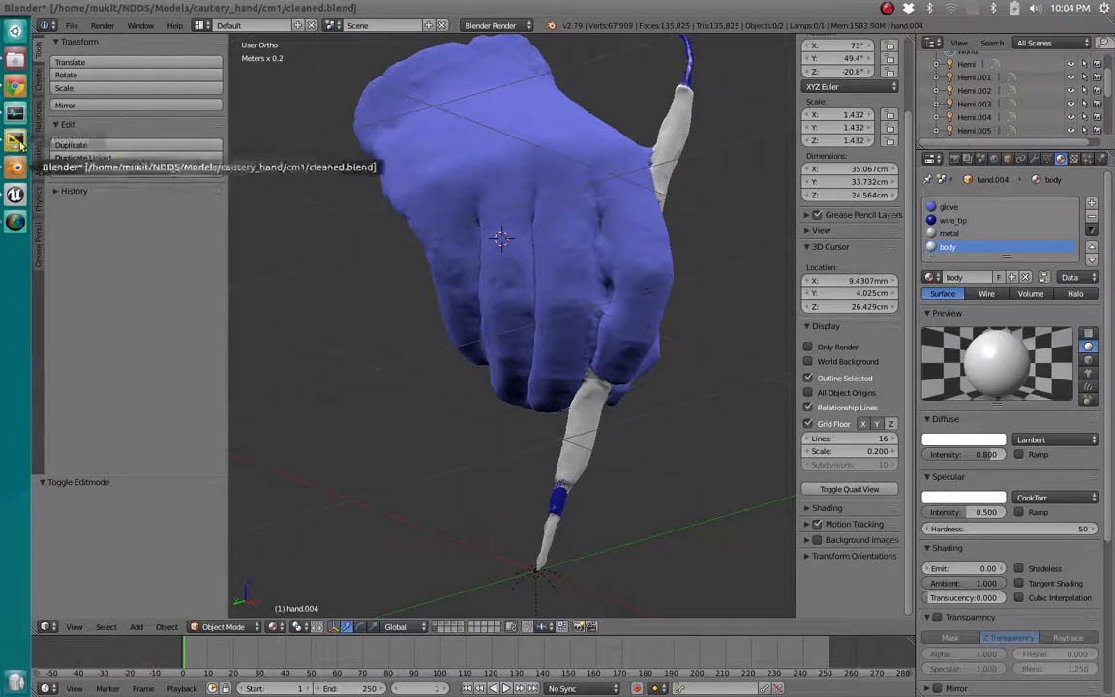
- Switch to Unreal Editor and open the cleaned_colored static mesh from the Test_AnnotatedActor_BP blueprint
click(14, 193)
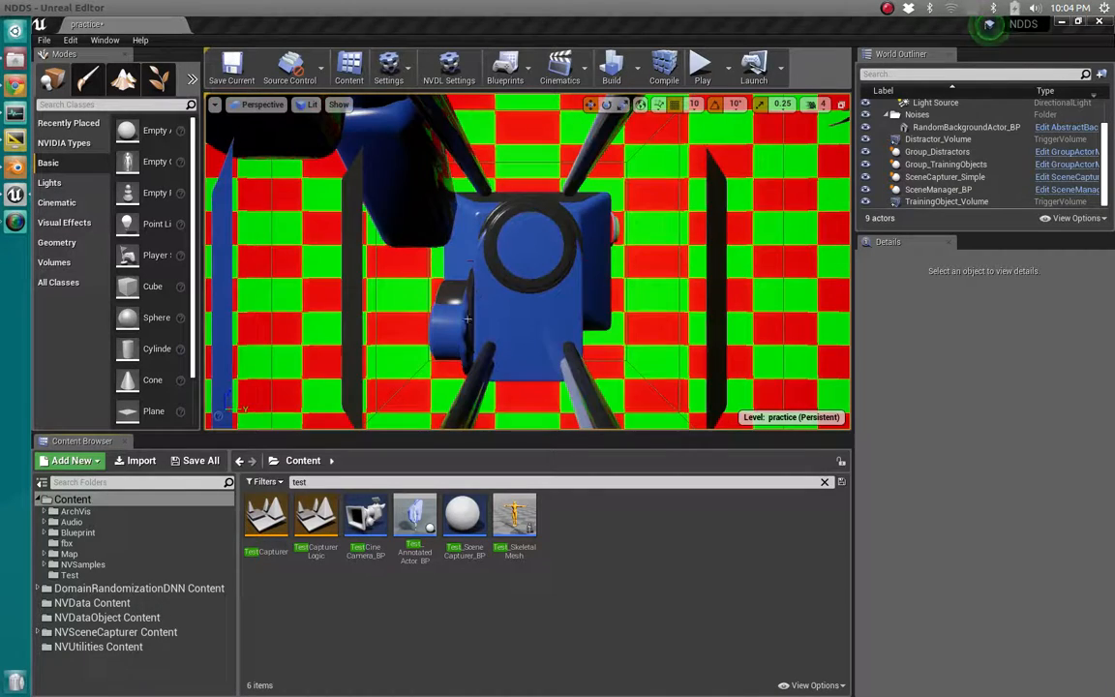
click(402, 515)
double_click(403, 515)
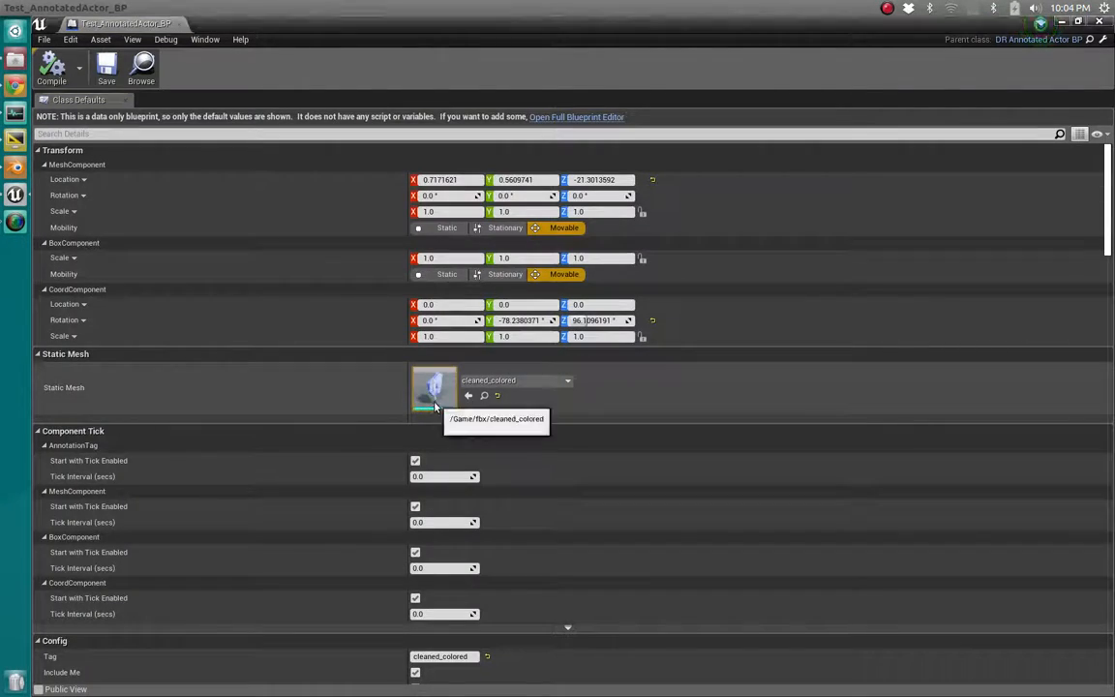
double_click(422, 397)
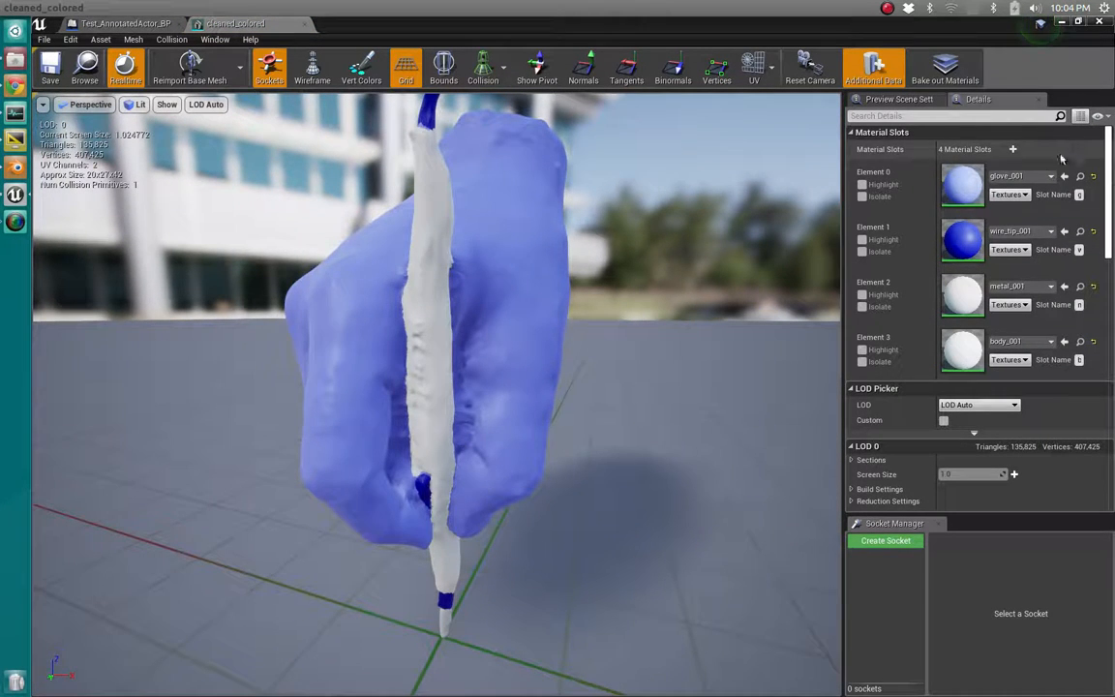
- Examine the cleaned_colored mesh from the pen side round to the back of the hand
scroll(497, 471, down, 5)
mouse_move(440, 439)
middle_down()
mouse_move(383, 508)
mouse_move(420, 446)
middle_up()
right_drag(416, 447, 419, 310)
scroll(436, 416, up, 5)
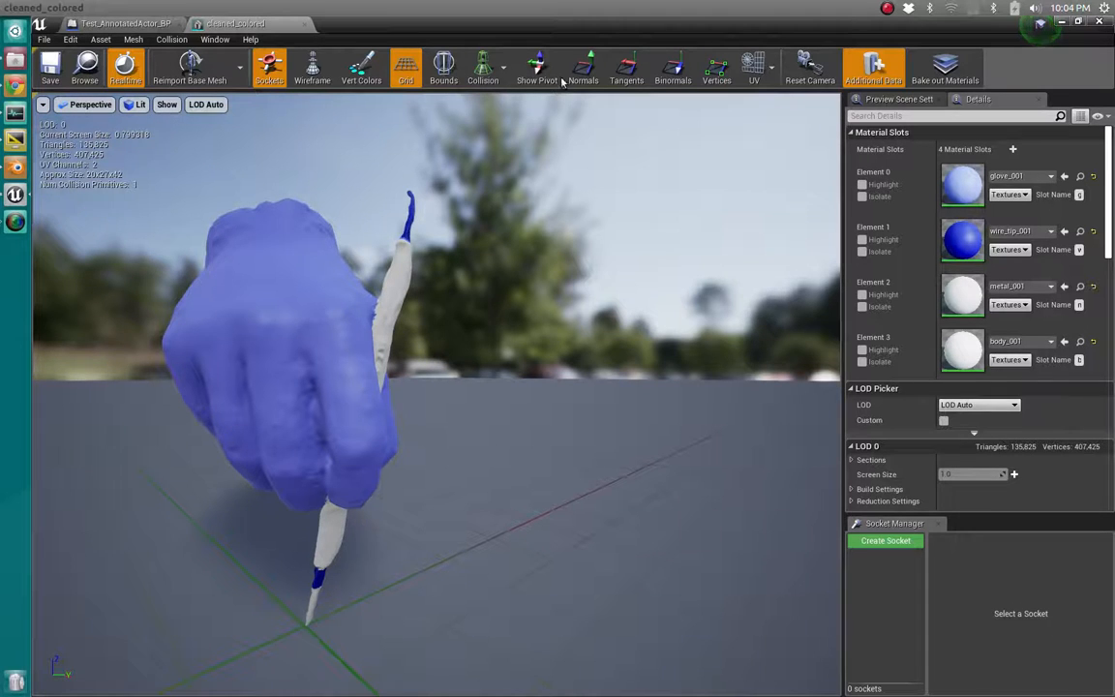
- Show the bounds of the cleaned_colored mesh and examine them around the pen tip and the whole hand
click(443, 65)
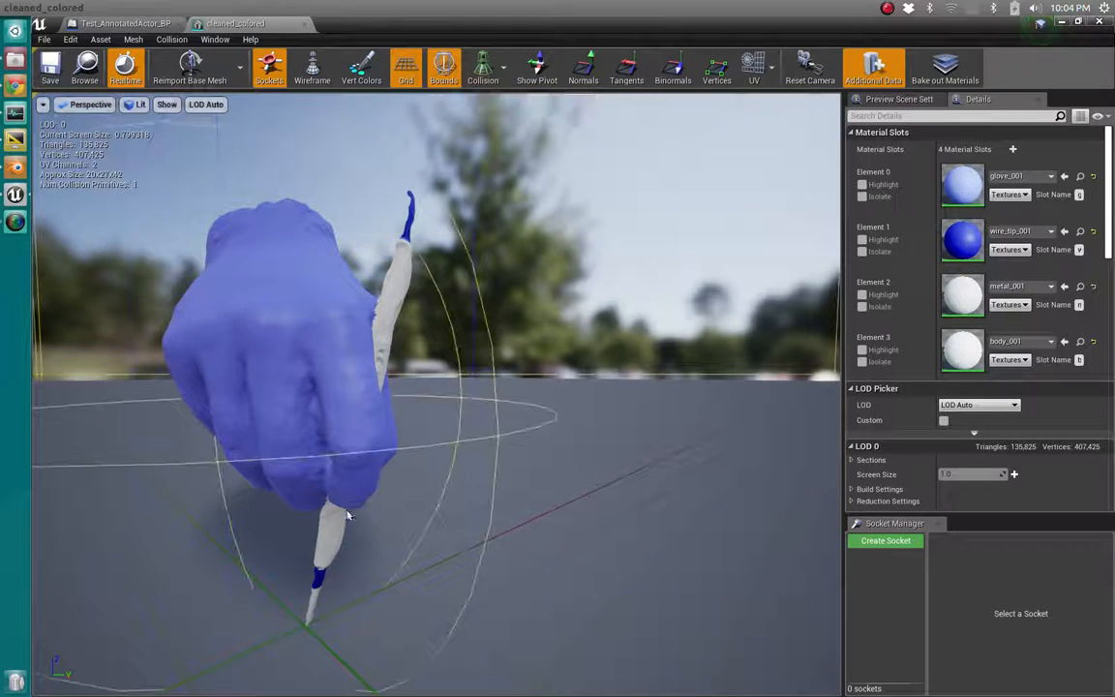
mouse_move(338, 607)
right_down()
mouse_move(335, 597)
mouse_move(331, 624)
right_up()
key(s)
key(w)
mouse_move(317, 568)
right_down()
mouse_move(316, 585)
mouse_move(316, 568)
right_up()
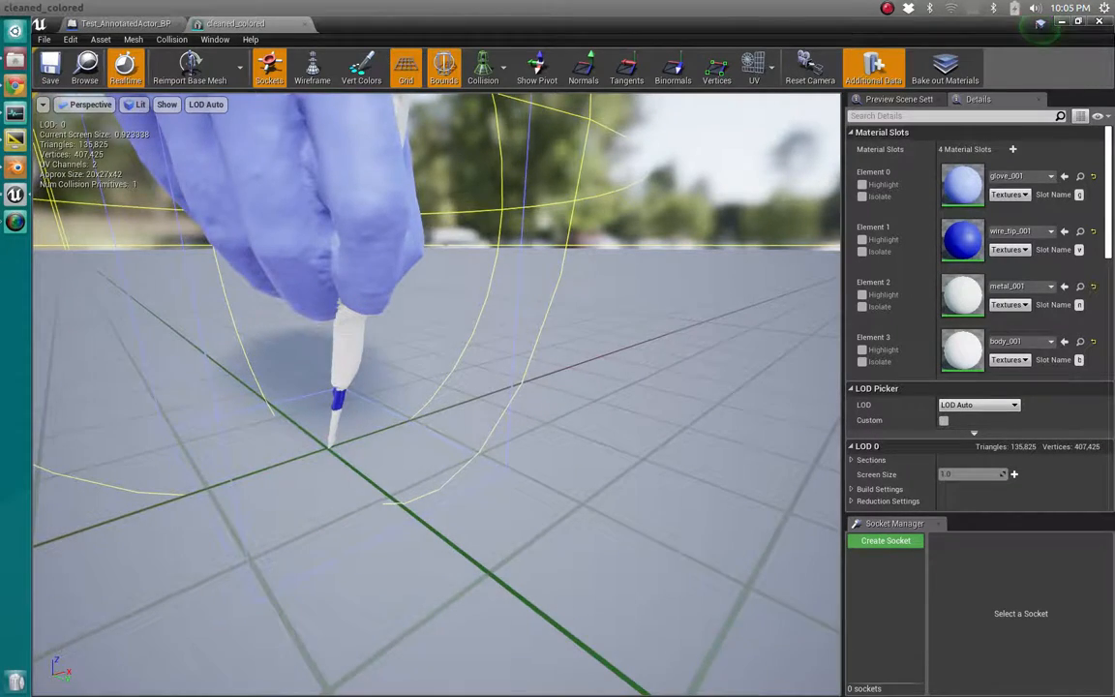
key(s)
right_drag(331, 447, 350, 402)
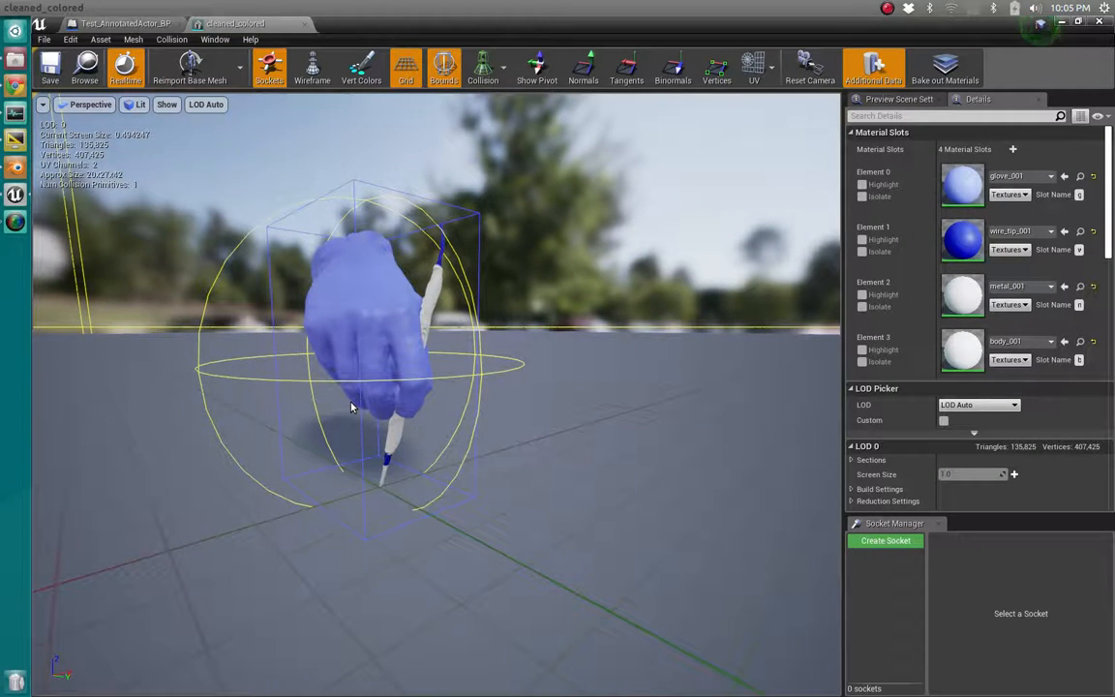
- Inspect the bounds around the hand from the pen side, hide them and close the mesh and blueprint editors
key(a)
right_drag(371, 404, 47, 400)
key(d)
key(s)
key(d)
key(w)
key(a)
key(w)
key(s)
key(d)
key(w)
key(d)
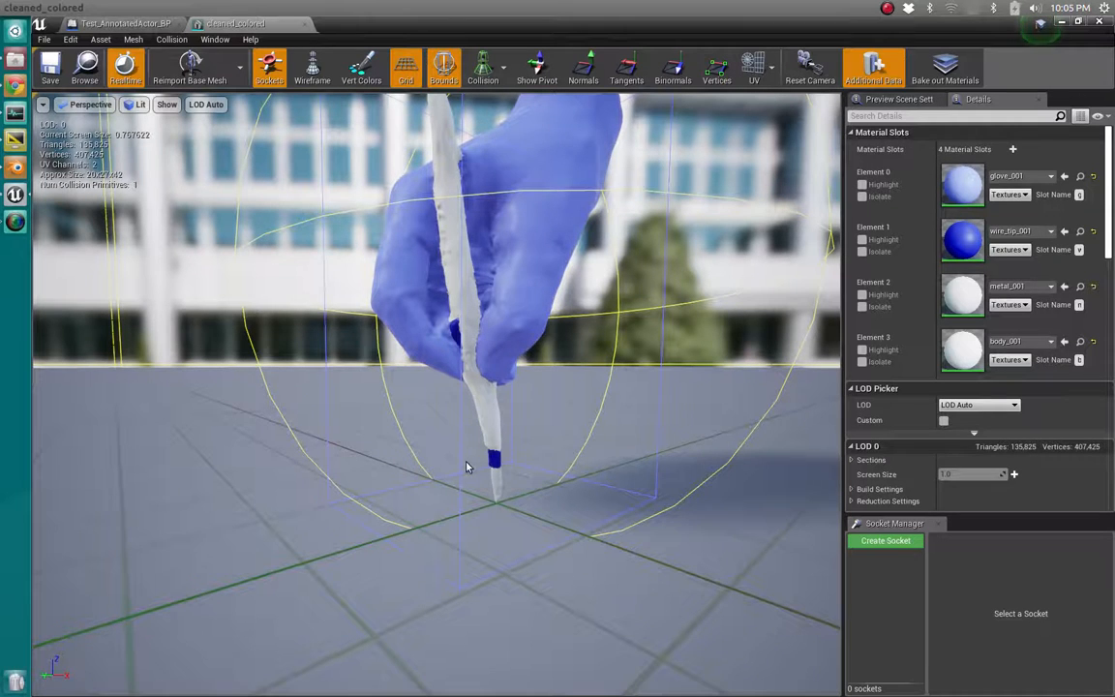
click(444, 67)
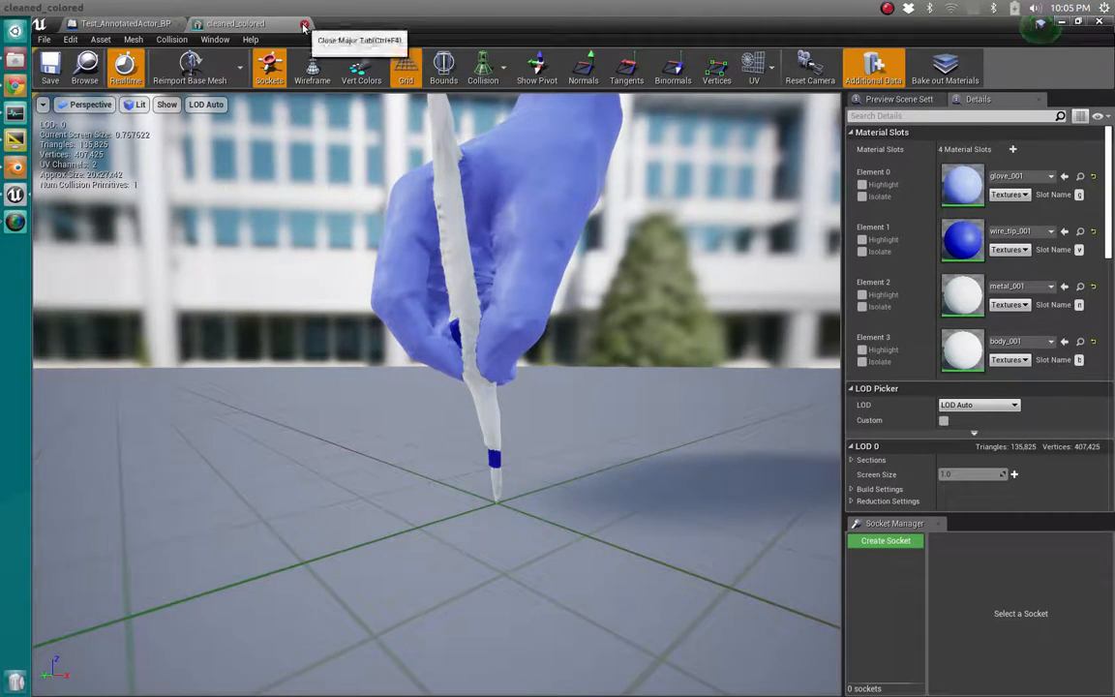
click(5, 11)
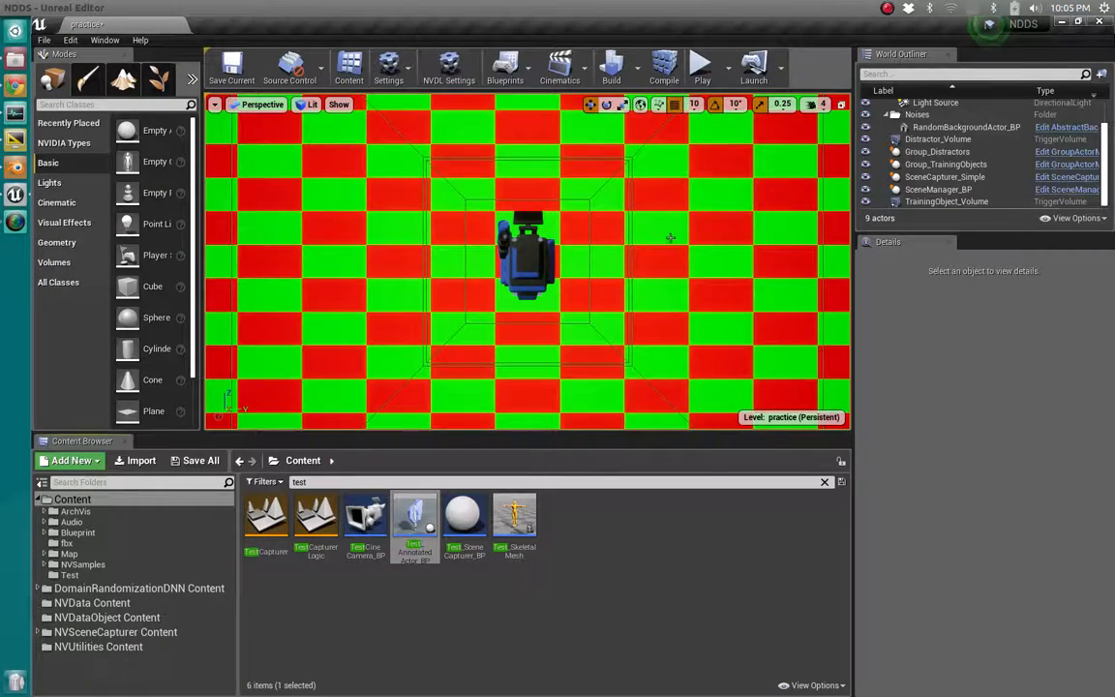
- Hide RandomBackgroundActor_BP in the practice level and select TrainingObject_Volume in front of the capture camera
alt+drag(673, 237, 481, 236)
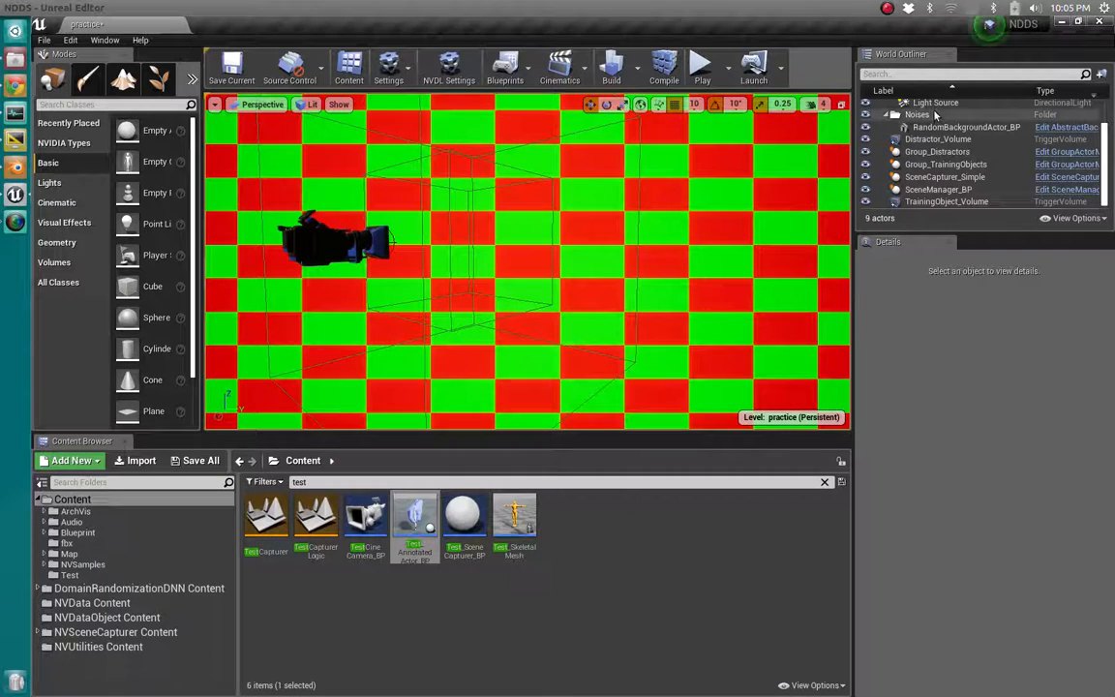
click(867, 127)
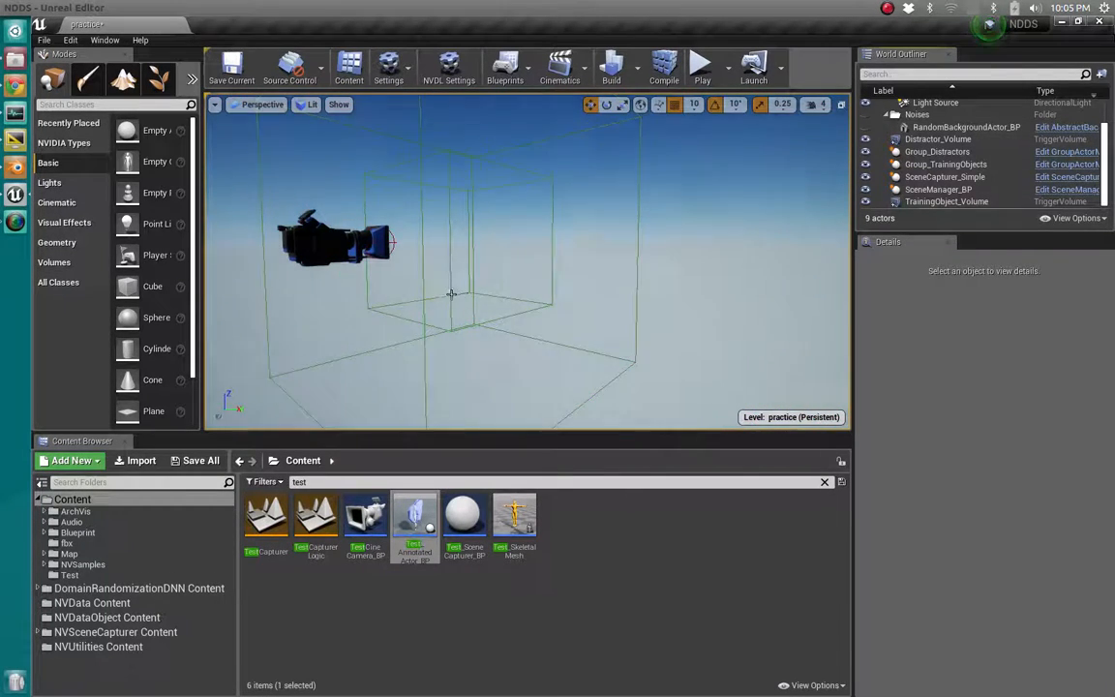
click(453, 293)
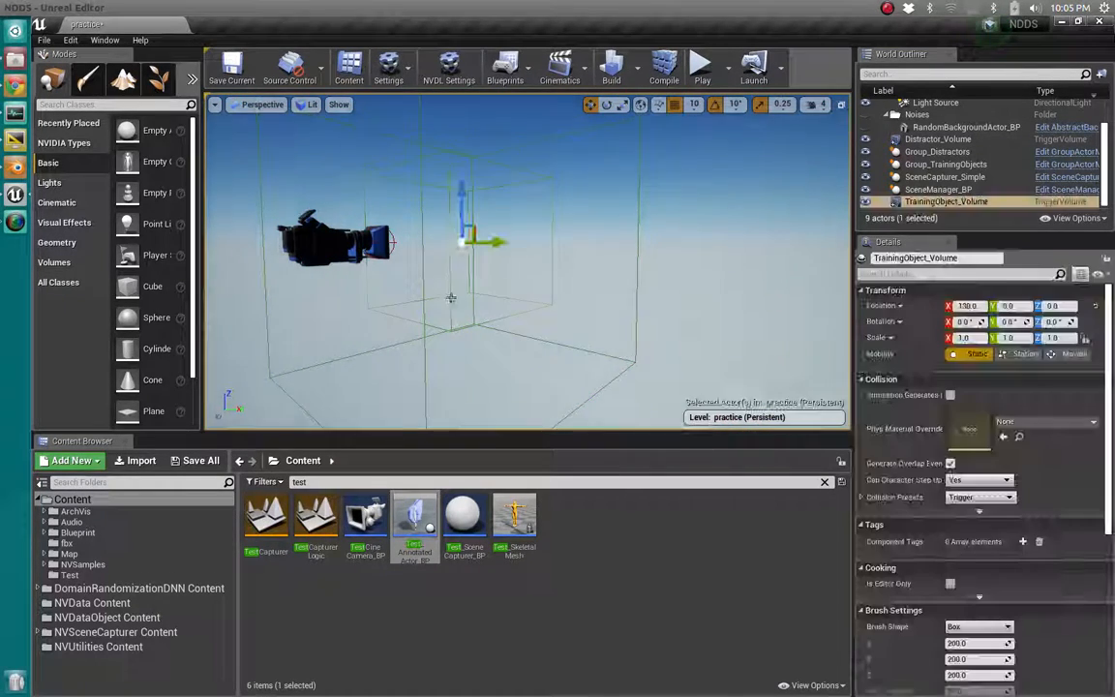
- Play the practice level, pause the simulation and advance it by two single frames
click(701, 66)
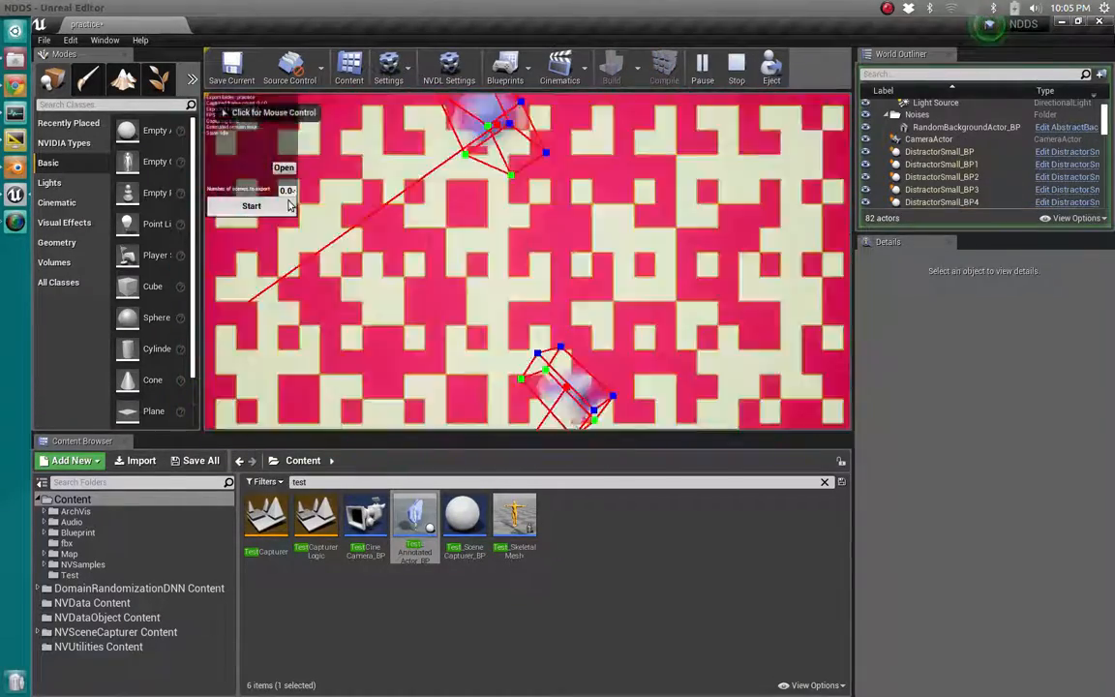
click(702, 68)
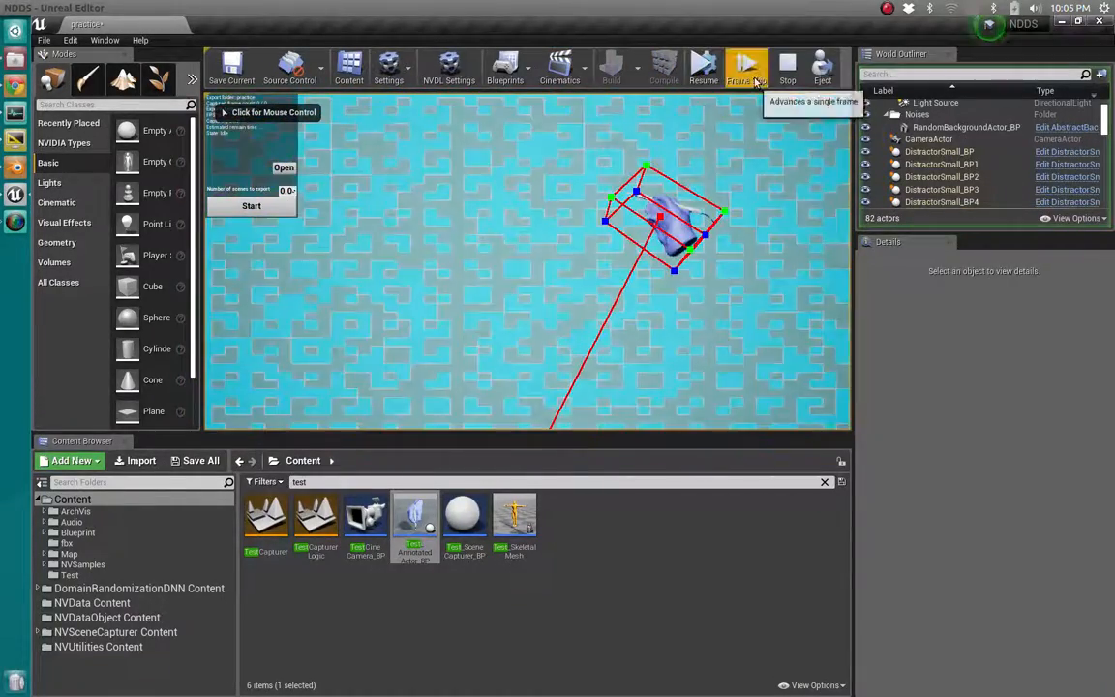
click(746, 64)
click(747, 65)
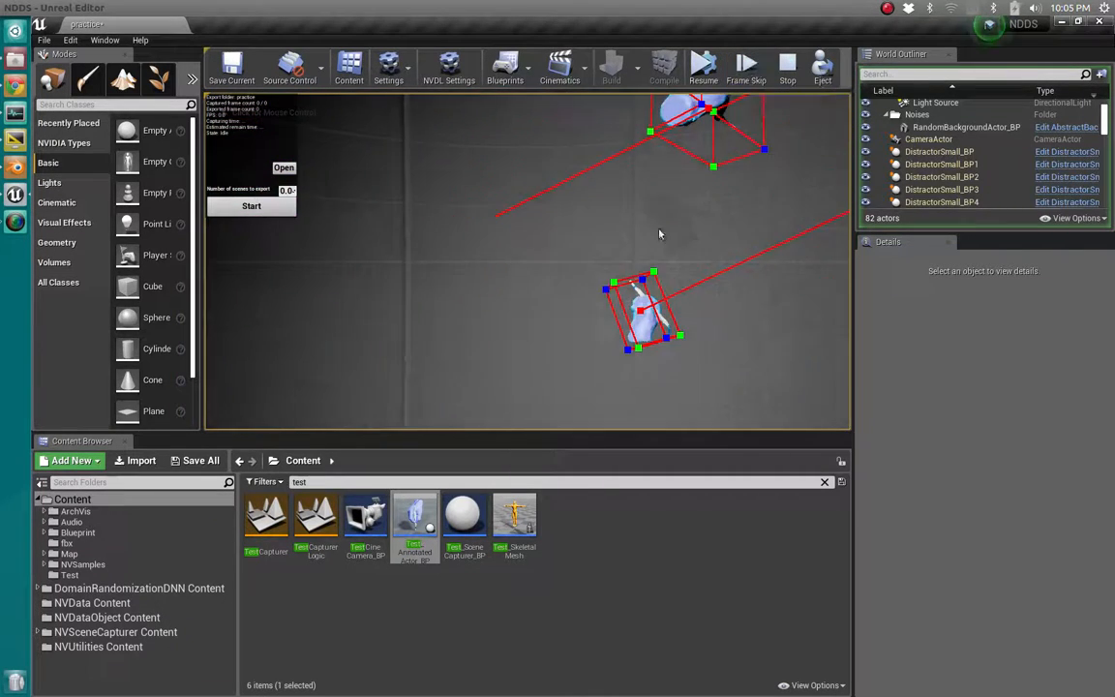
- Advance the paused simulation by two more single frames and stop it
click(754, 73)
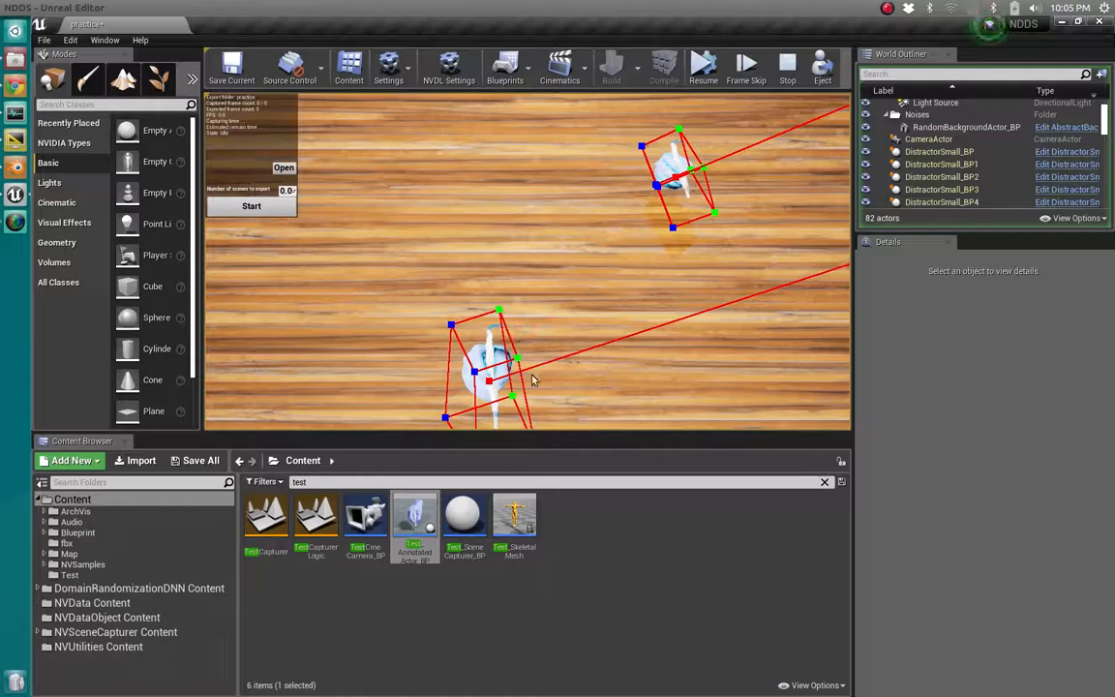
click(759, 65)
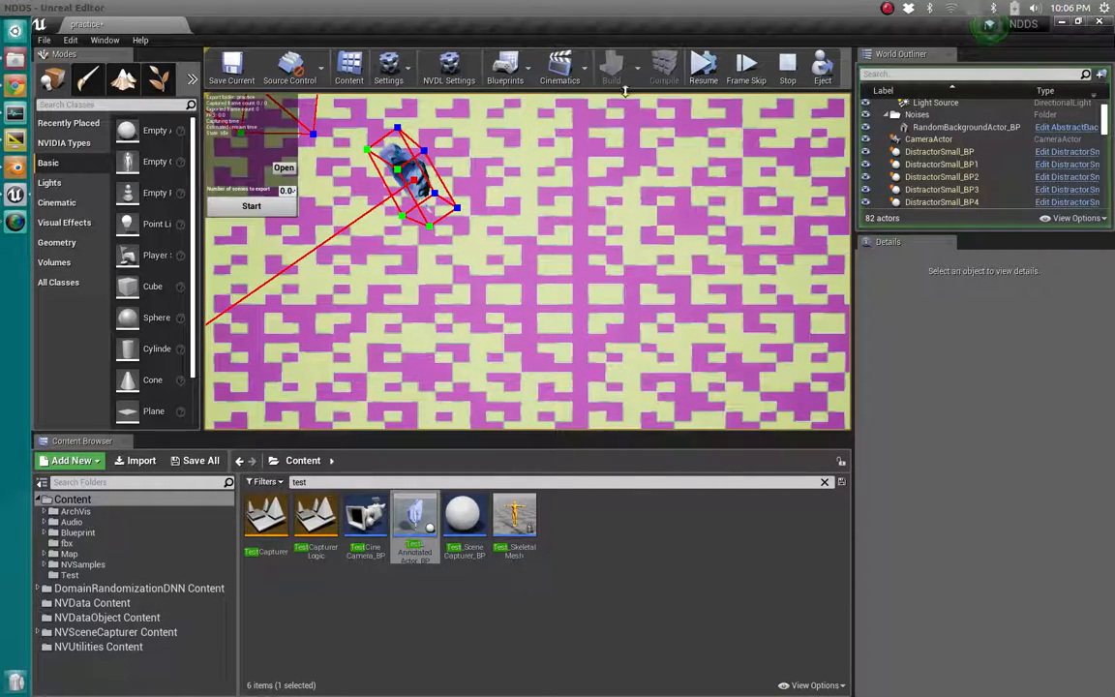
click(799, 76)
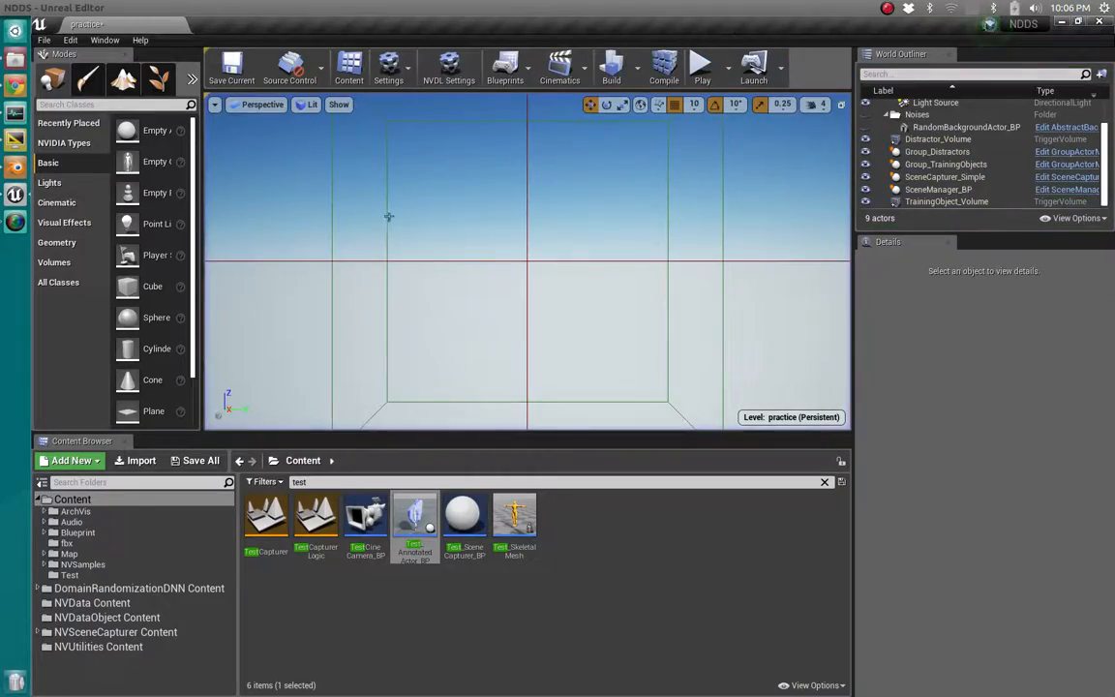
- Play the practice level, export 10 scenes and open the folder holding the captured data
click(684, 79)
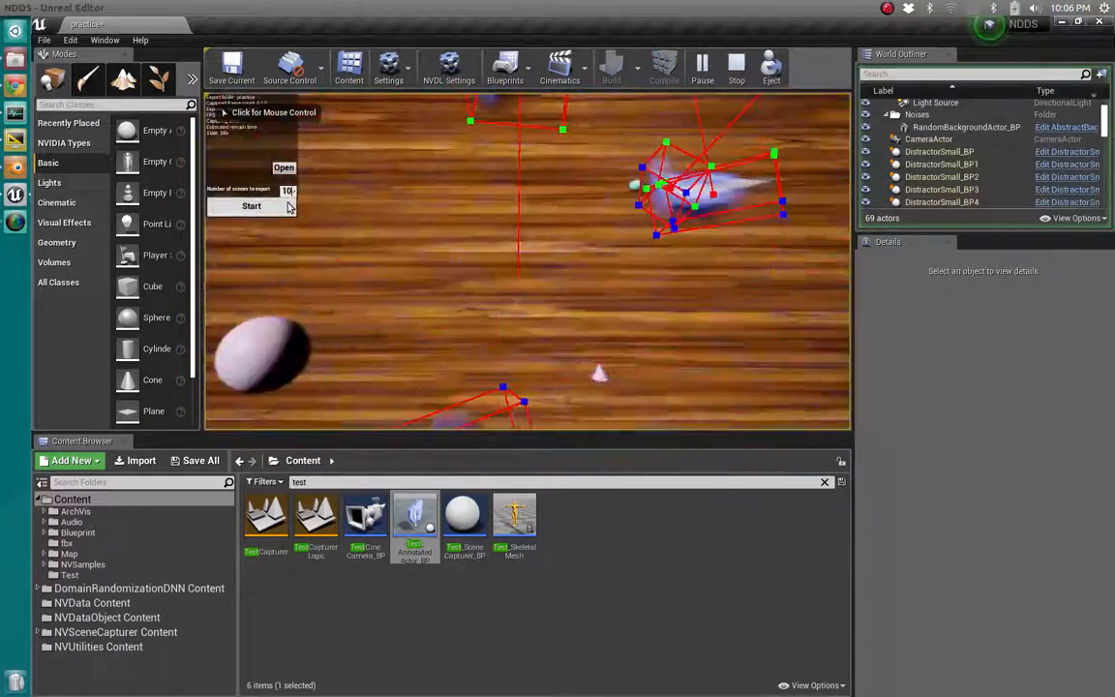
click(286, 204)
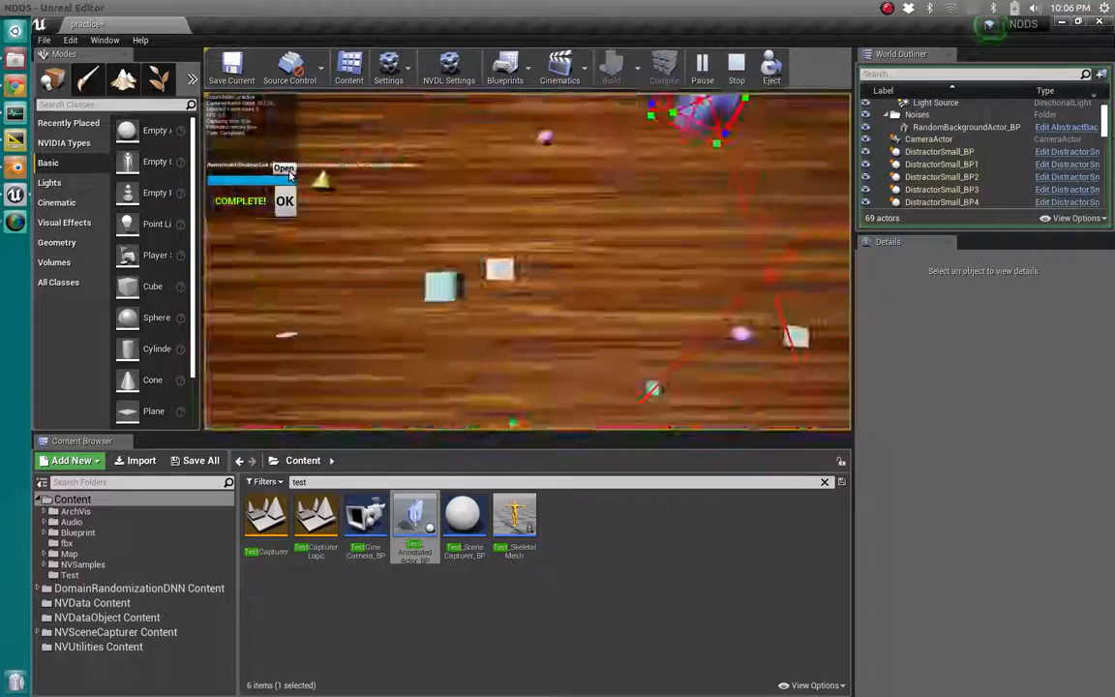
click(284, 168)
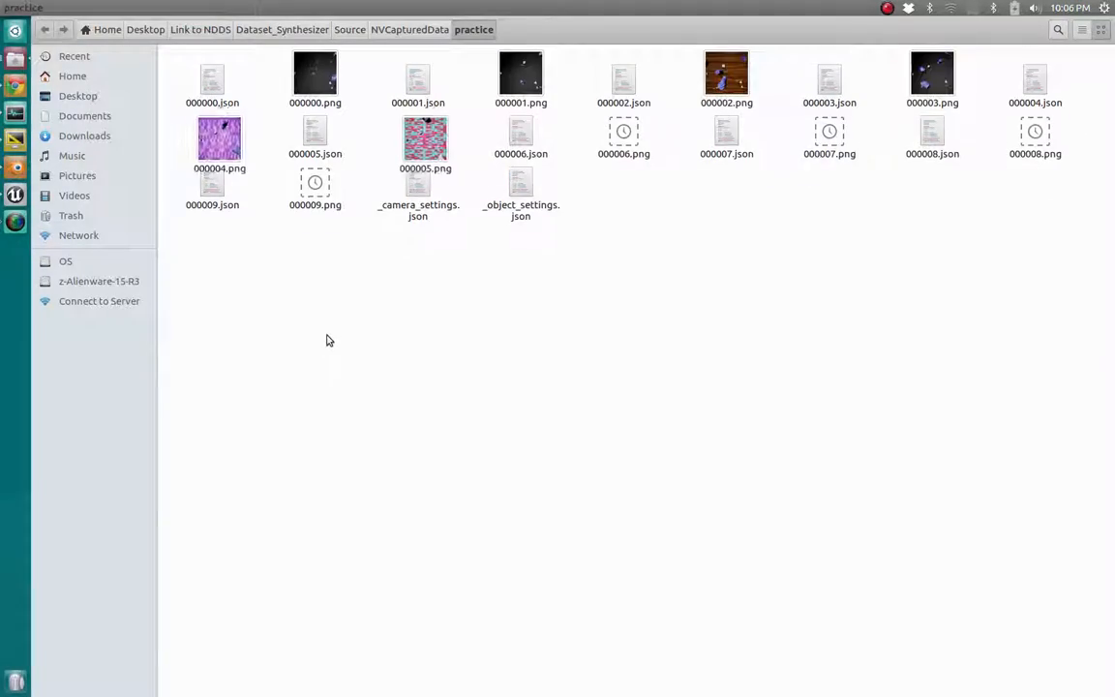
- Open 000000.png from the practice folder and examine the hand and pen in the captured images up to 000004.png
click(295, 66)
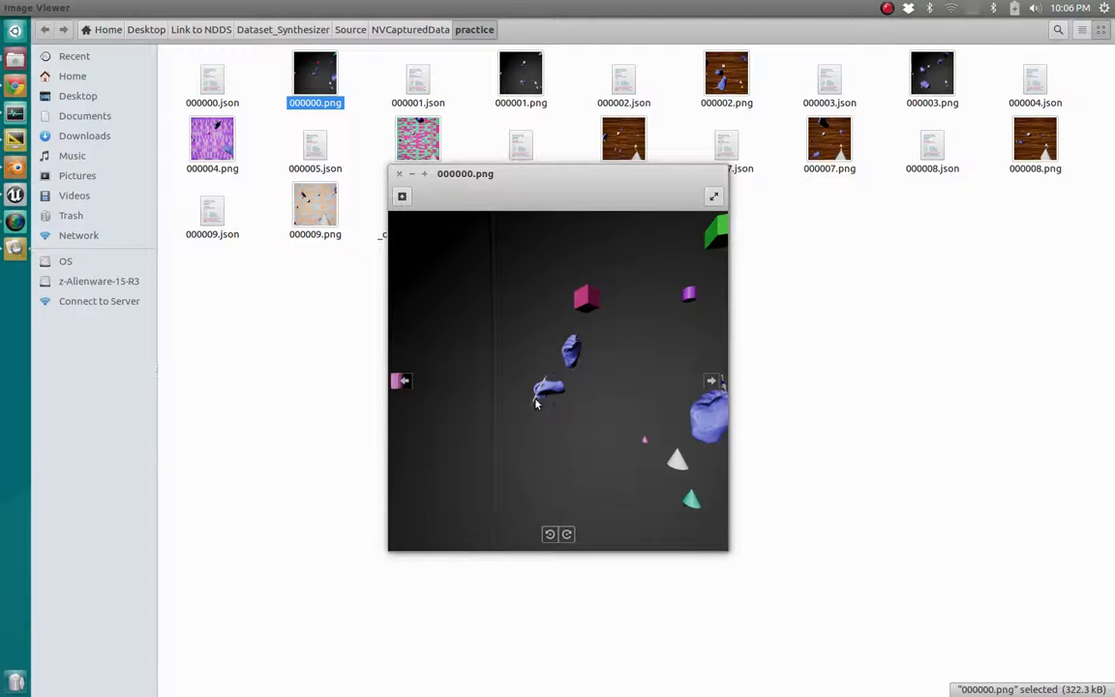
key(Right)
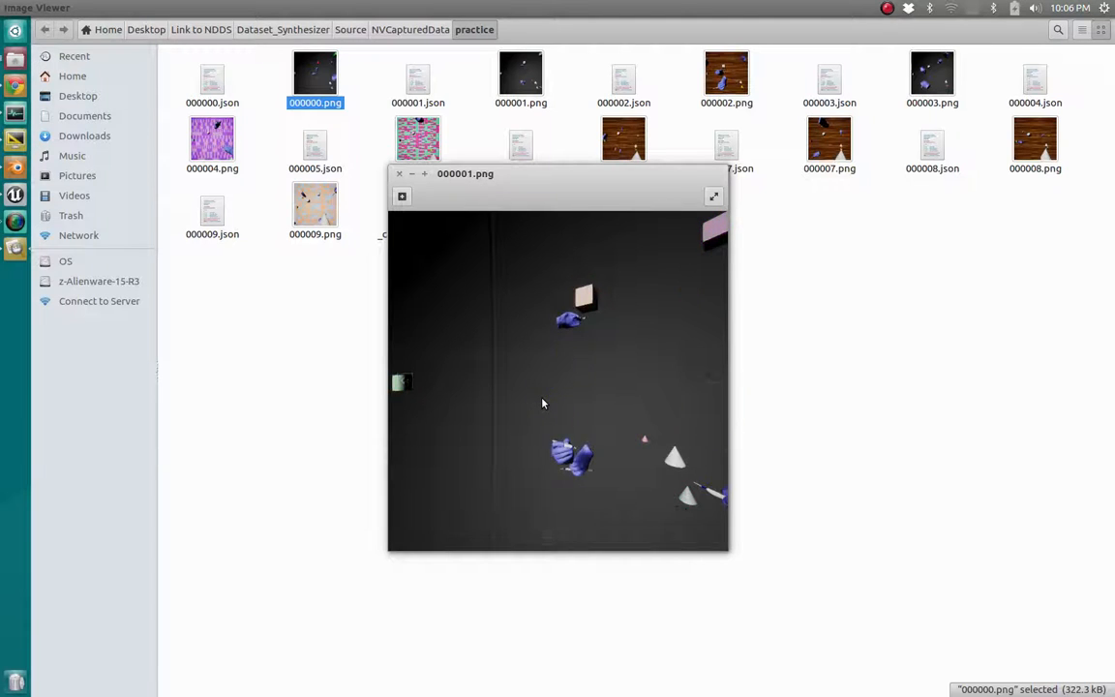
key(Left)
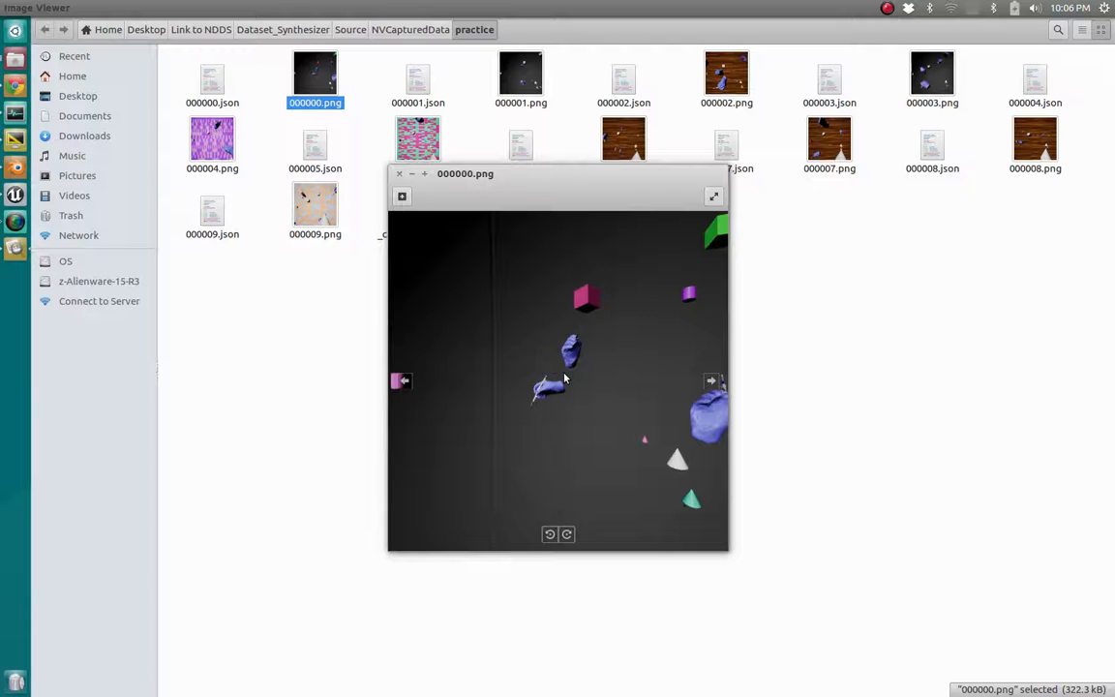
key(Right)
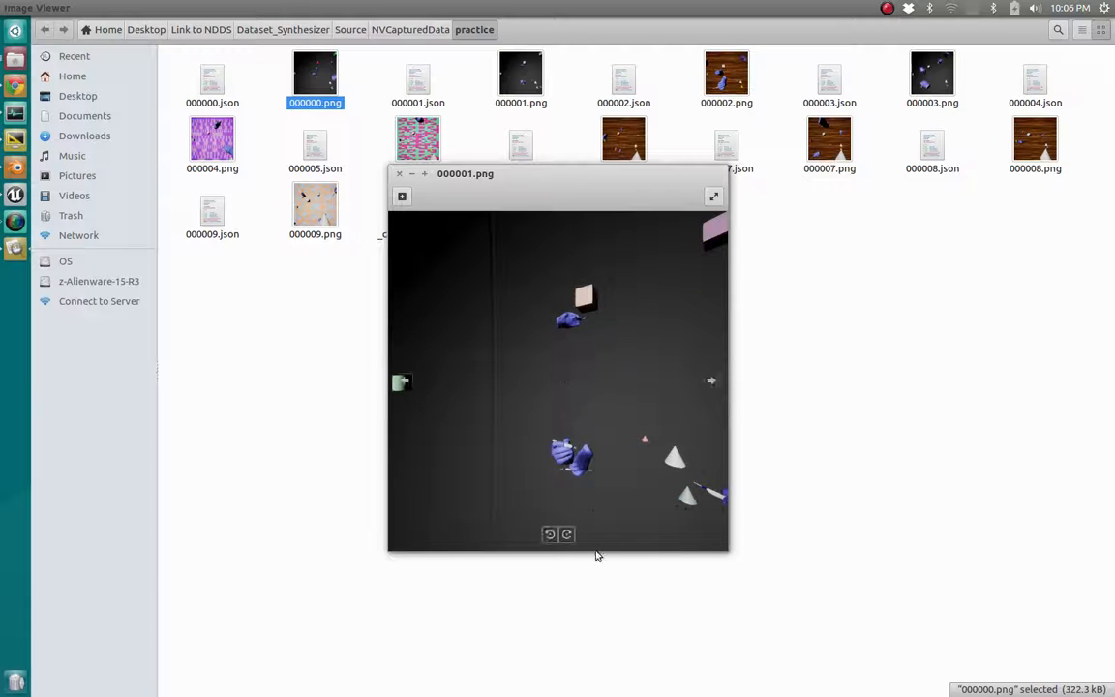
key(Right)
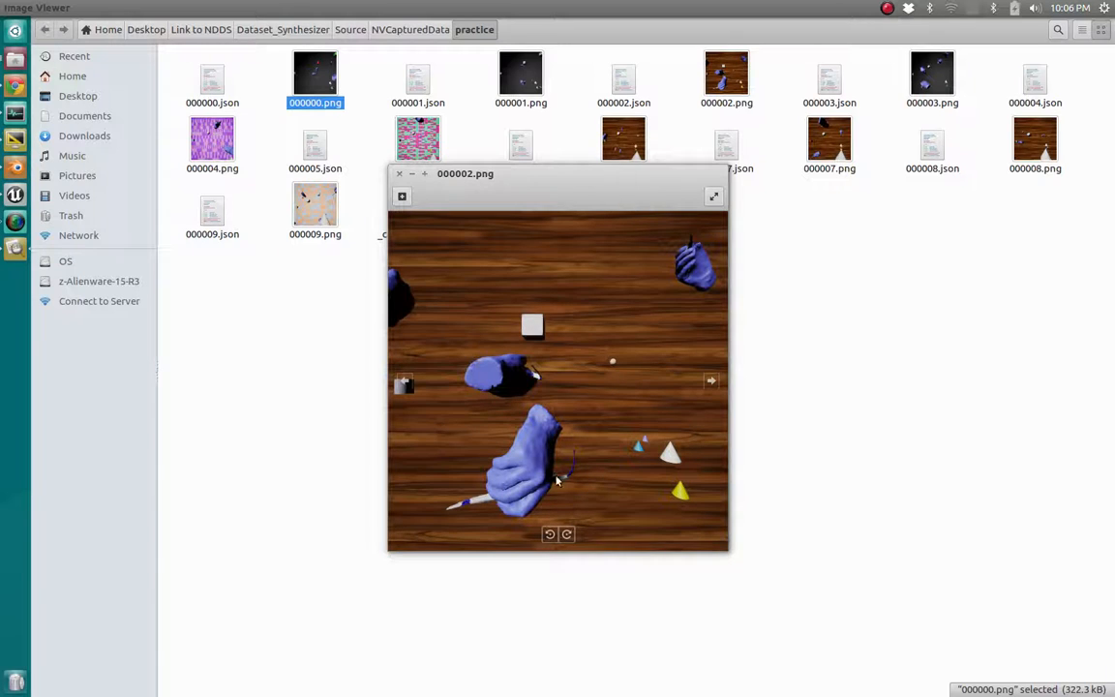
key(Right)
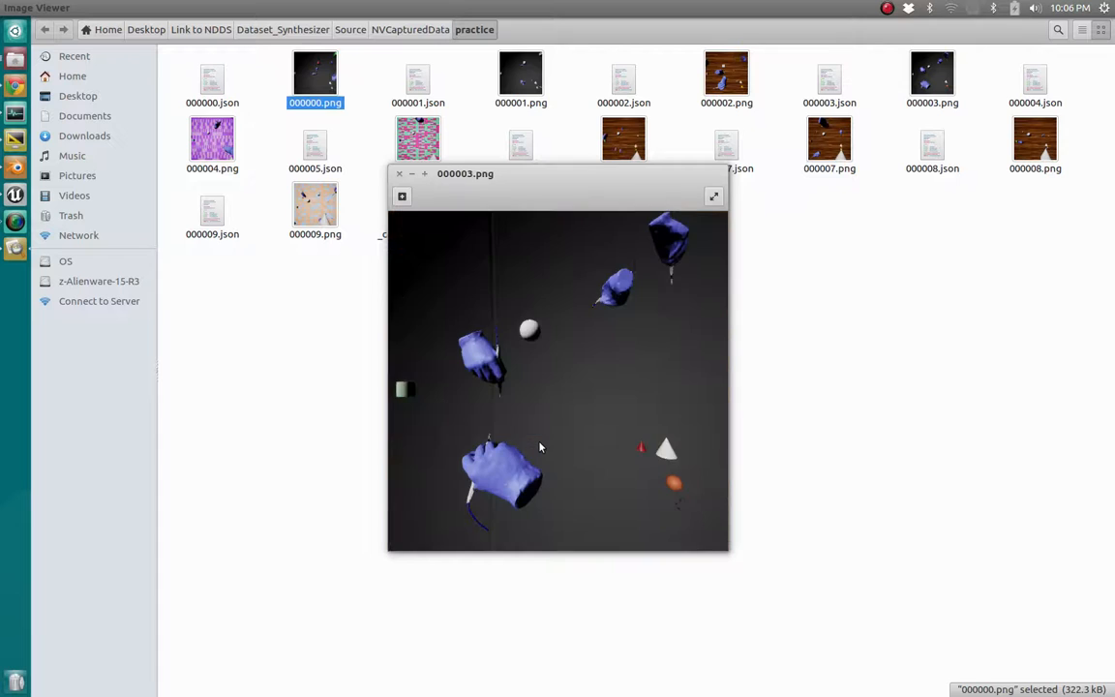
key(Right)
key(Left)
key(Right)
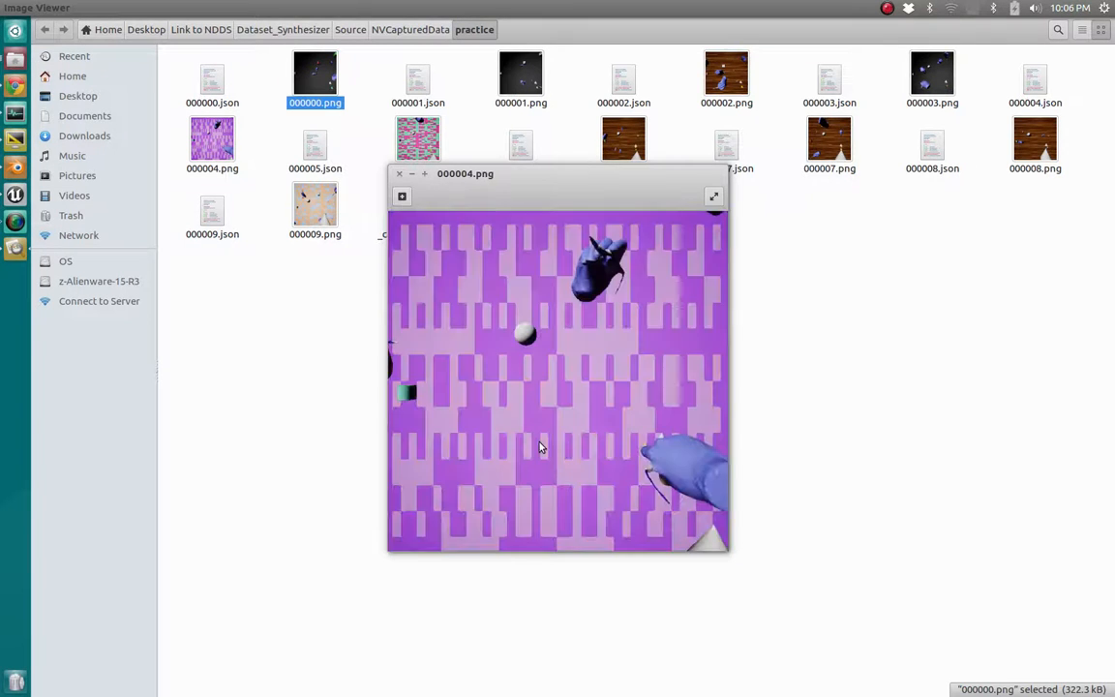
key(Left)
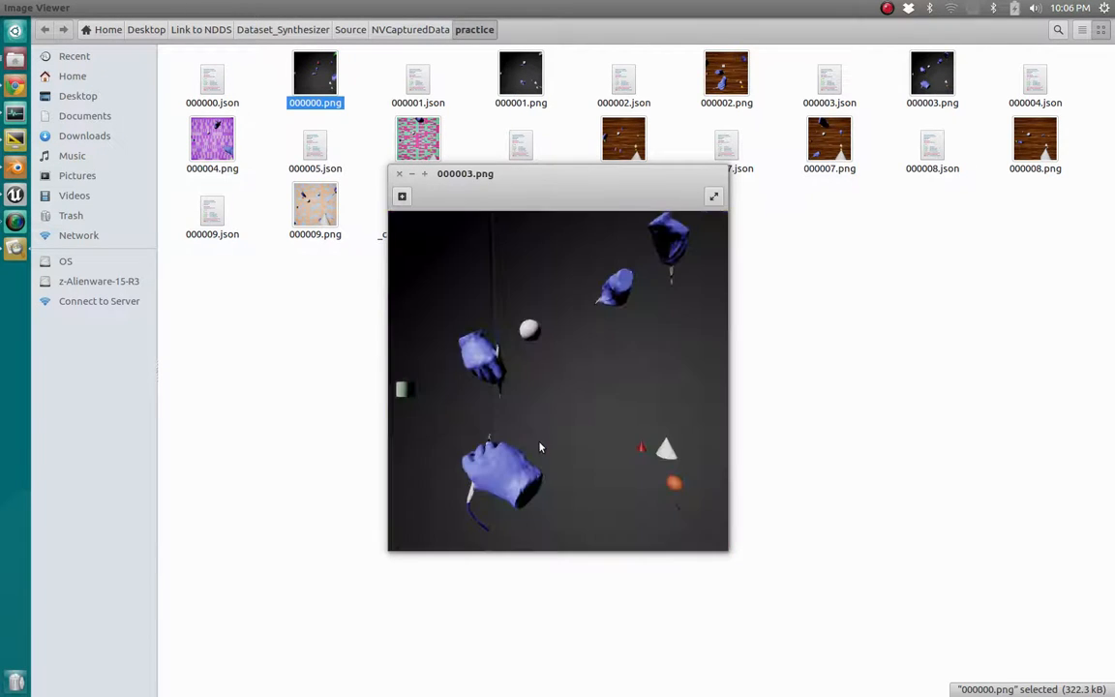
- Close the image, stop the level in Unreal Editor and open the cleaned_colored mesh from Test_AnnotatedActor_BP in close view
click(400, 174)
key(alt+Tab)
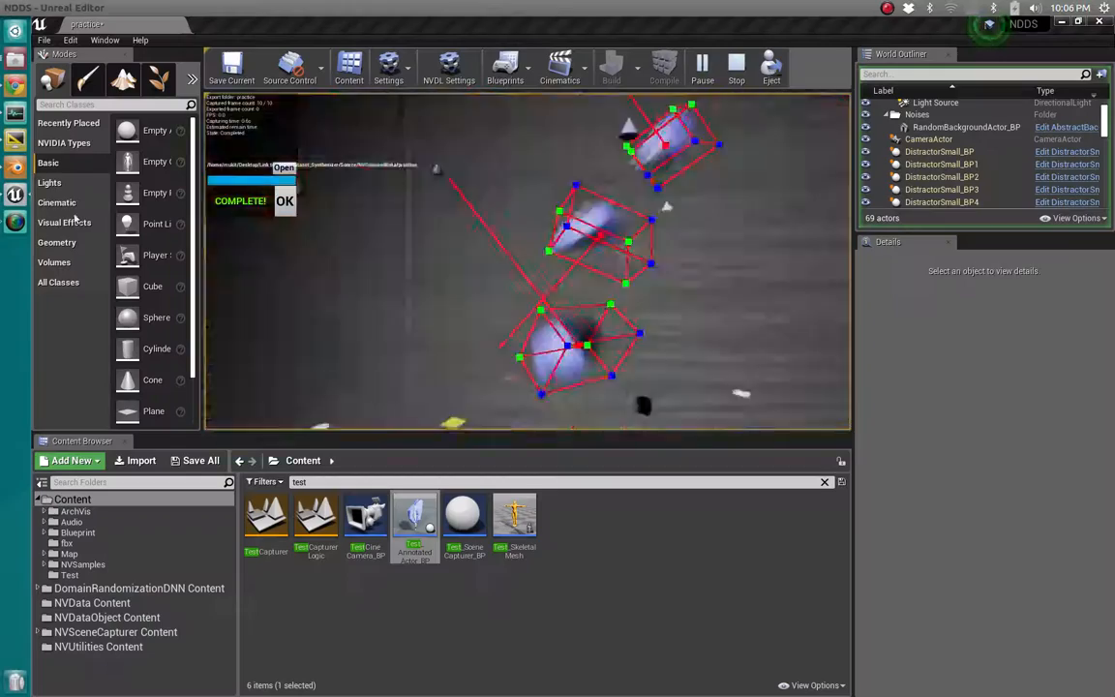
click(736, 68)
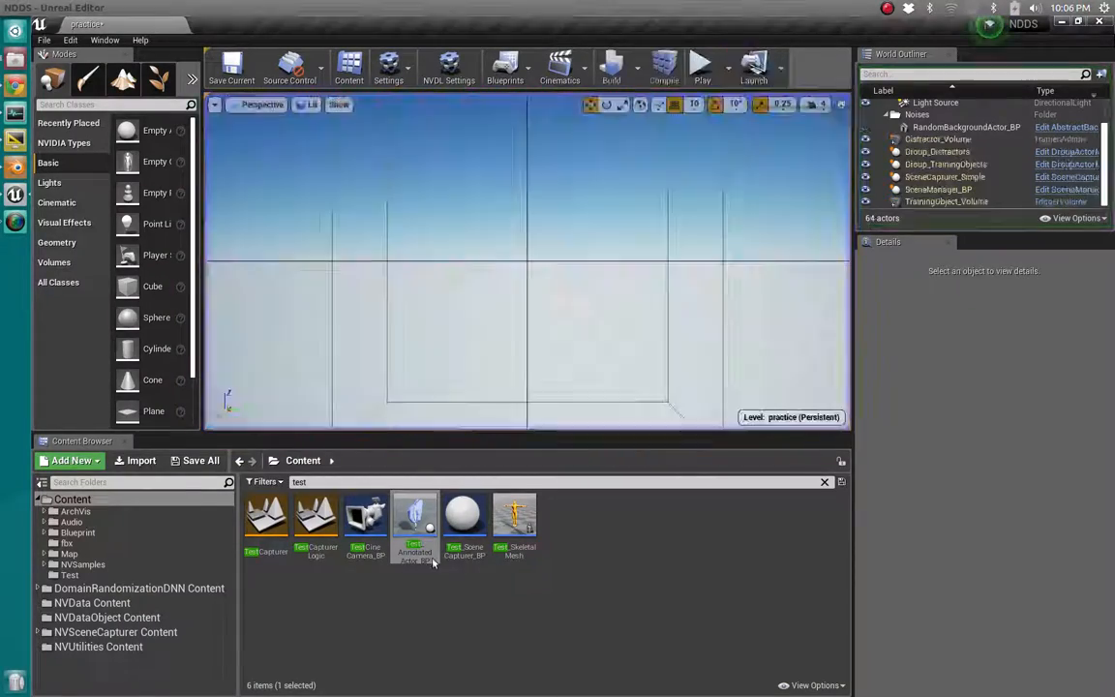
double_click(430, 561)
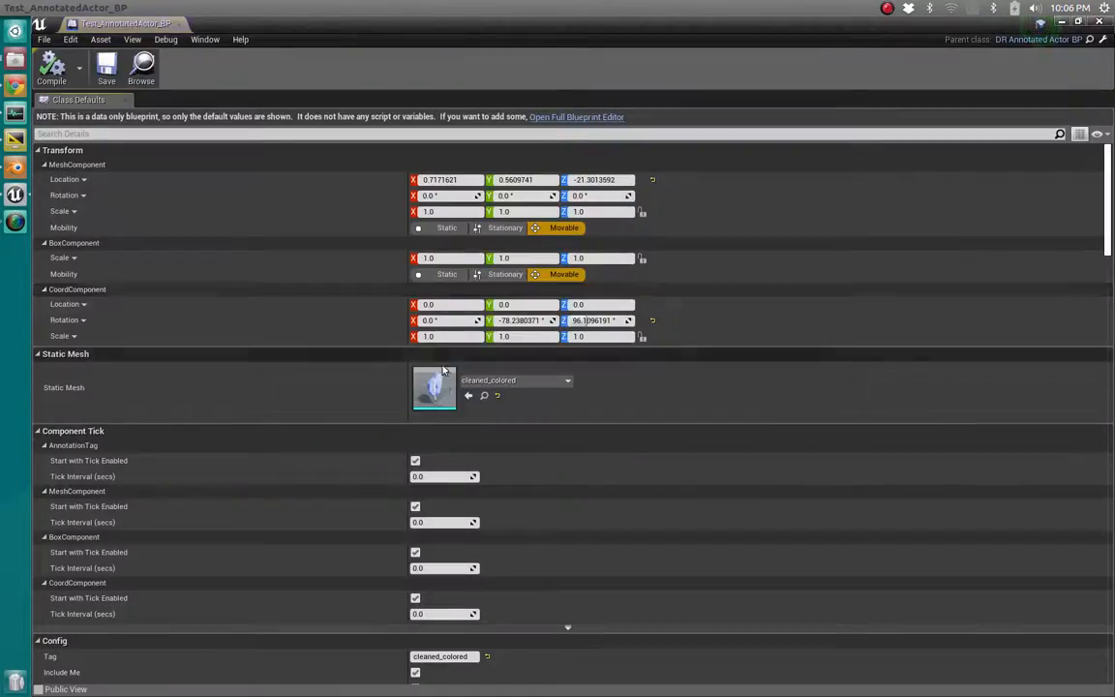
double_click(444, 385)
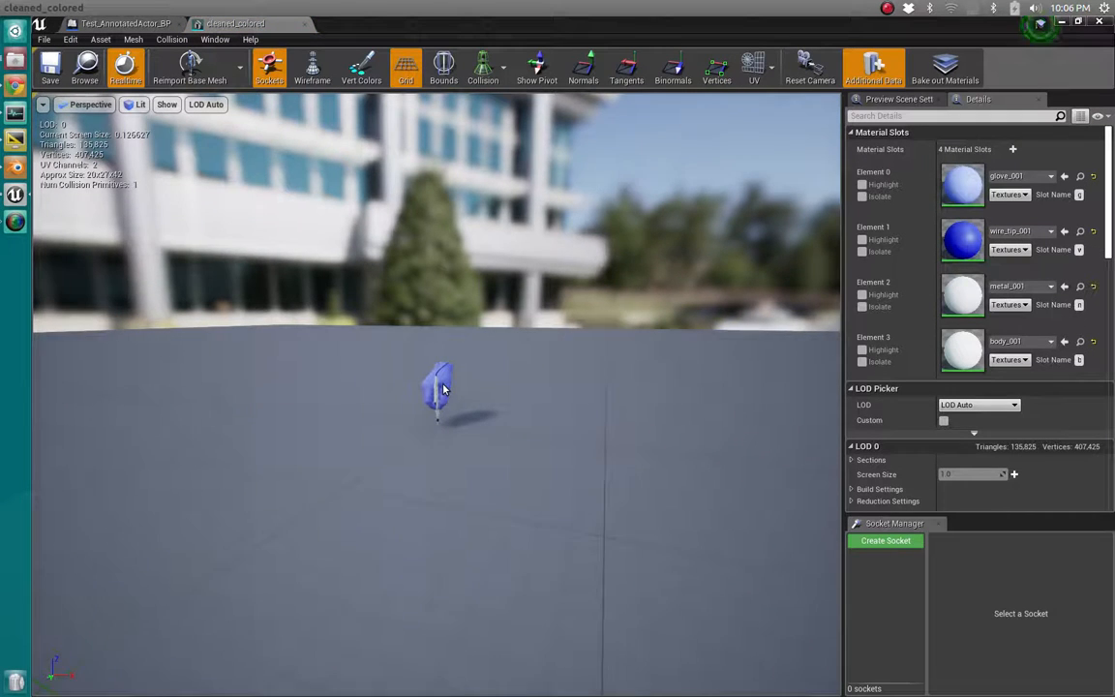
key(f)
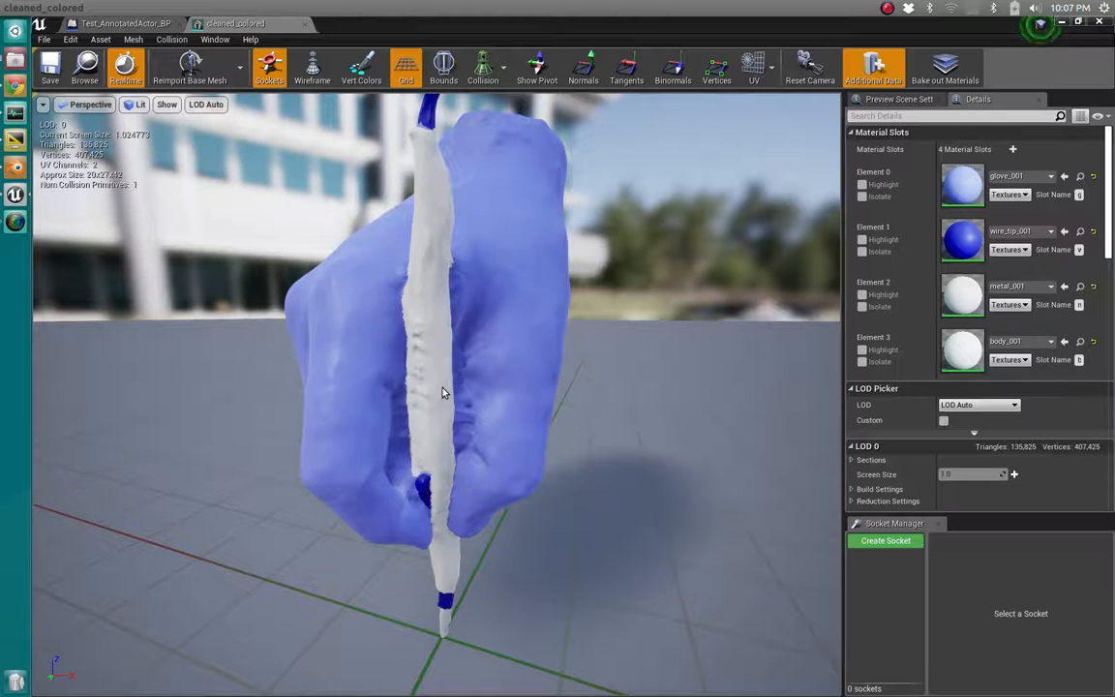
scroll(442, 392, down, 1)
scroll(442, 391, up, 1)
- Open the mesh's glove_001 material and move its result node clear of the Param node
double_click(973, 184)
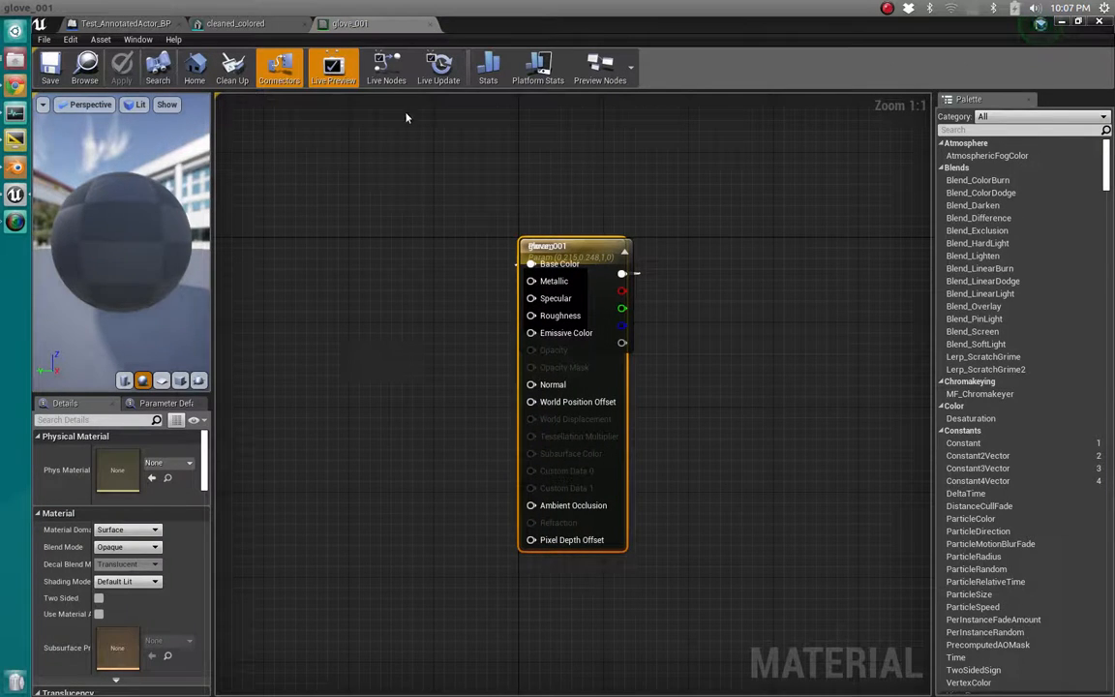
click(429, 23)
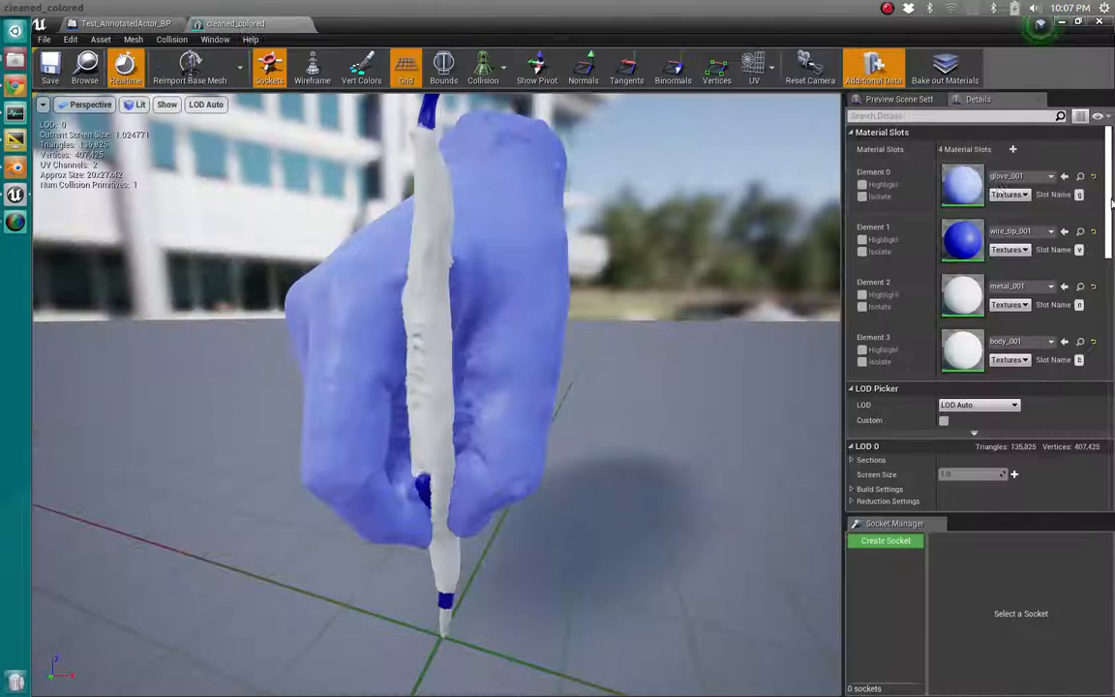
double_click(963, 186)
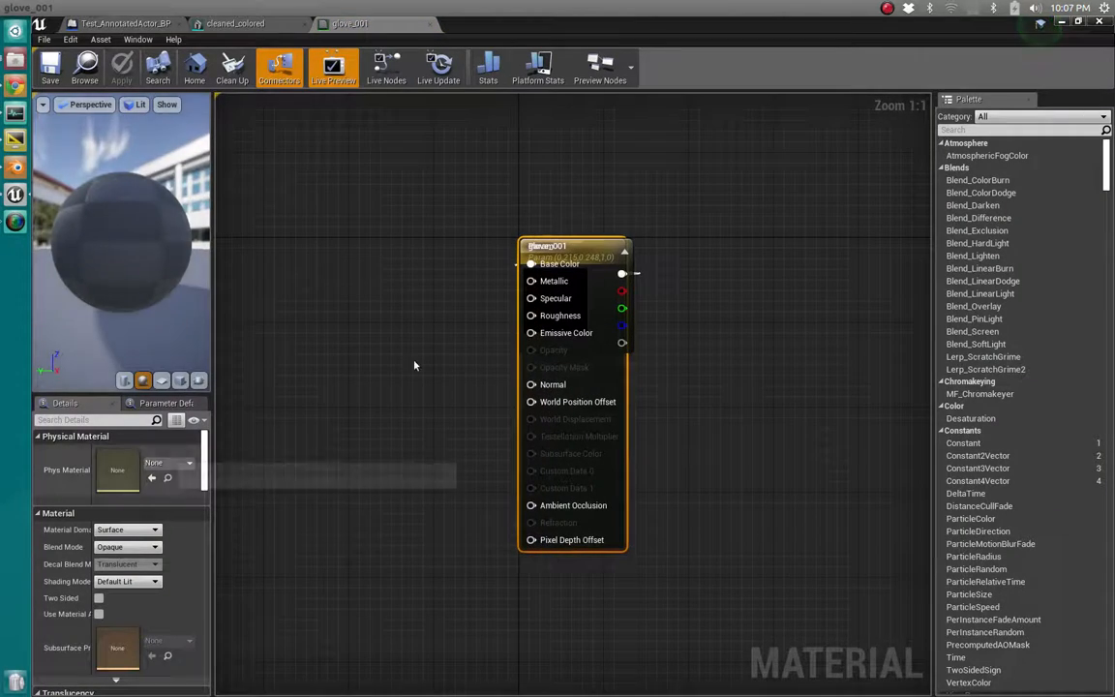
drag(561, 247, 710, 247)
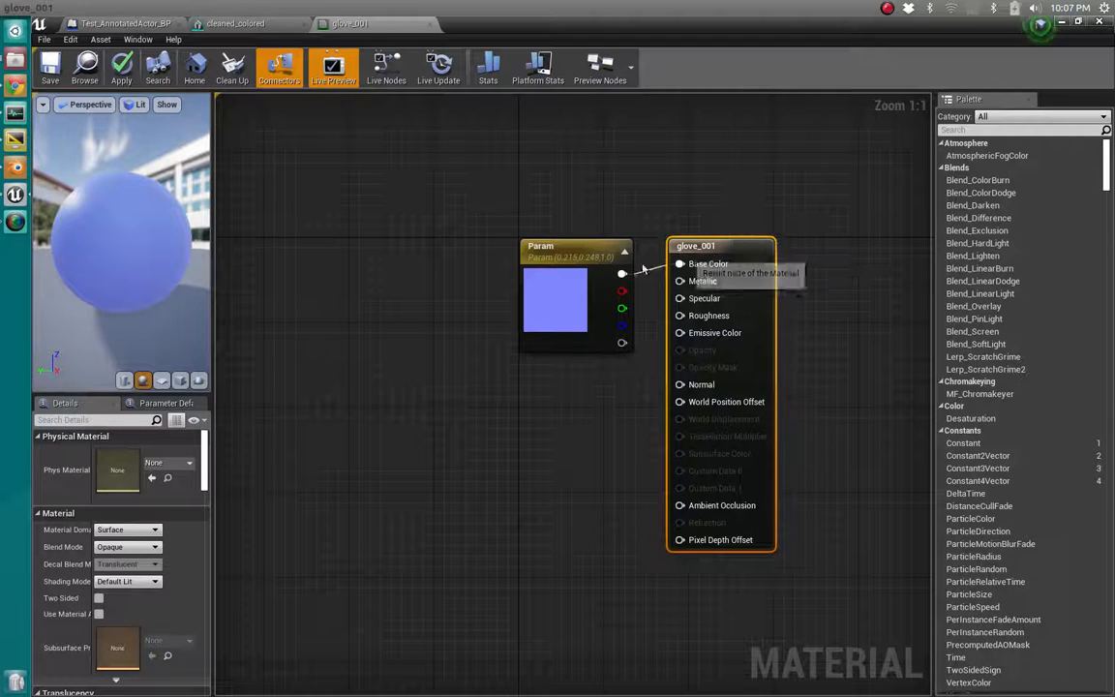
- Set the glove_001 Param colour to light cyan (hex sRGB A2FAFF00), then save and close the material
click(566, 281)
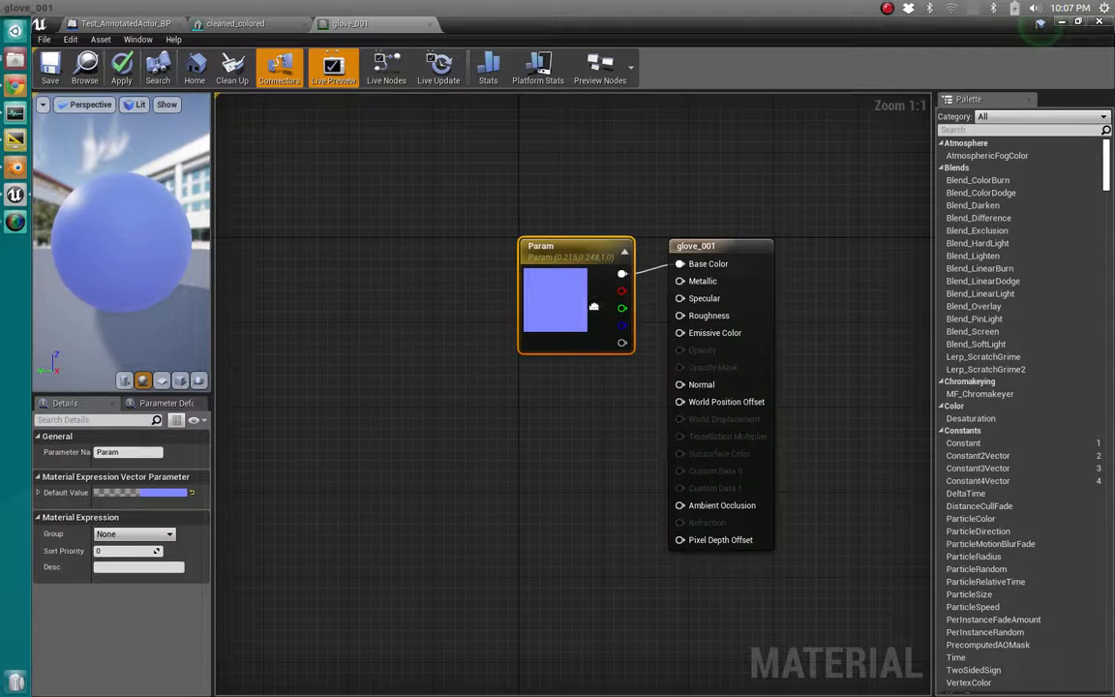
double_click(572, 309)
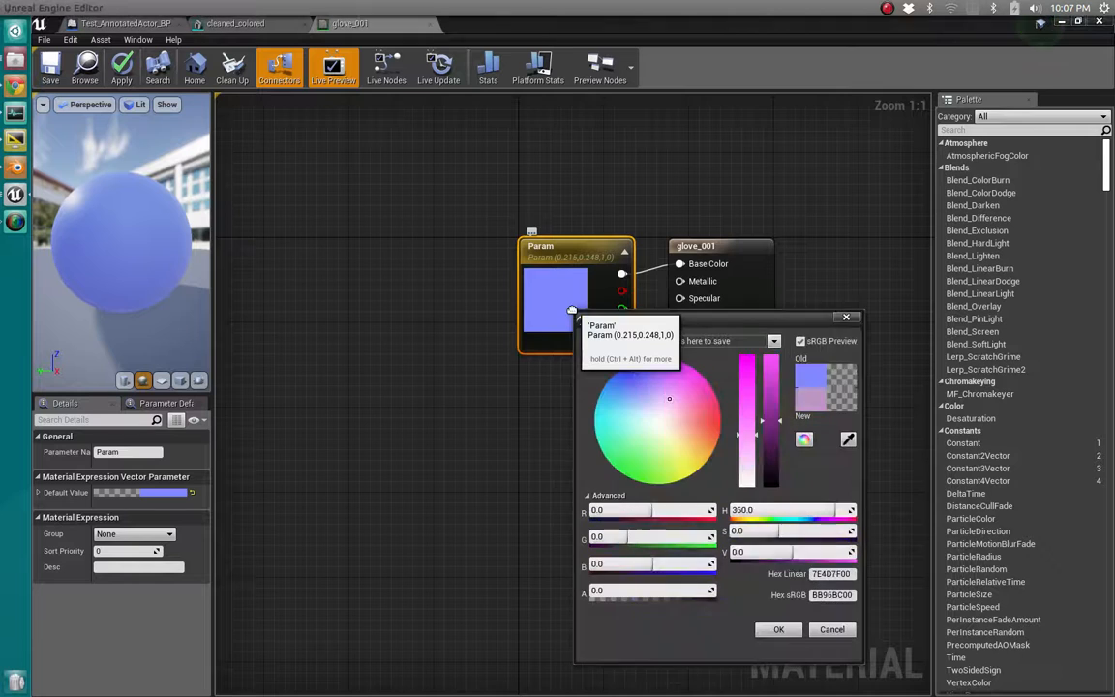
drag(629, 382, 647, 420)
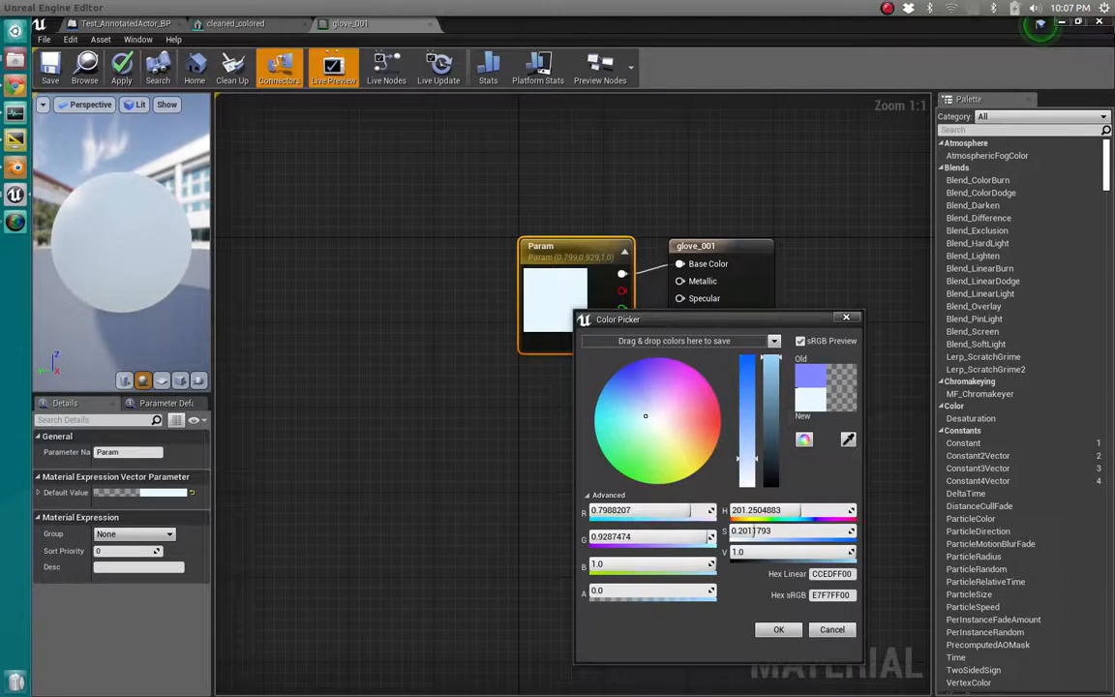
mouse_move(645, 416)
mouse_down()
mouse_move(644, 441)
mouse_move(616, 417)
mouse_up()
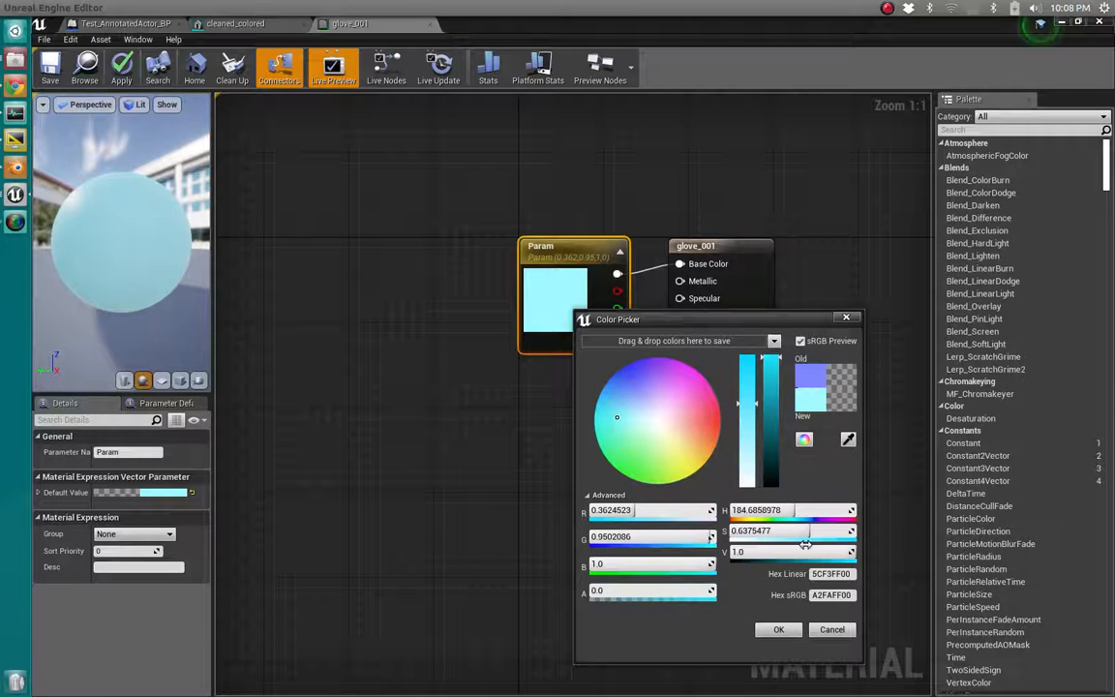
click(780, 631)
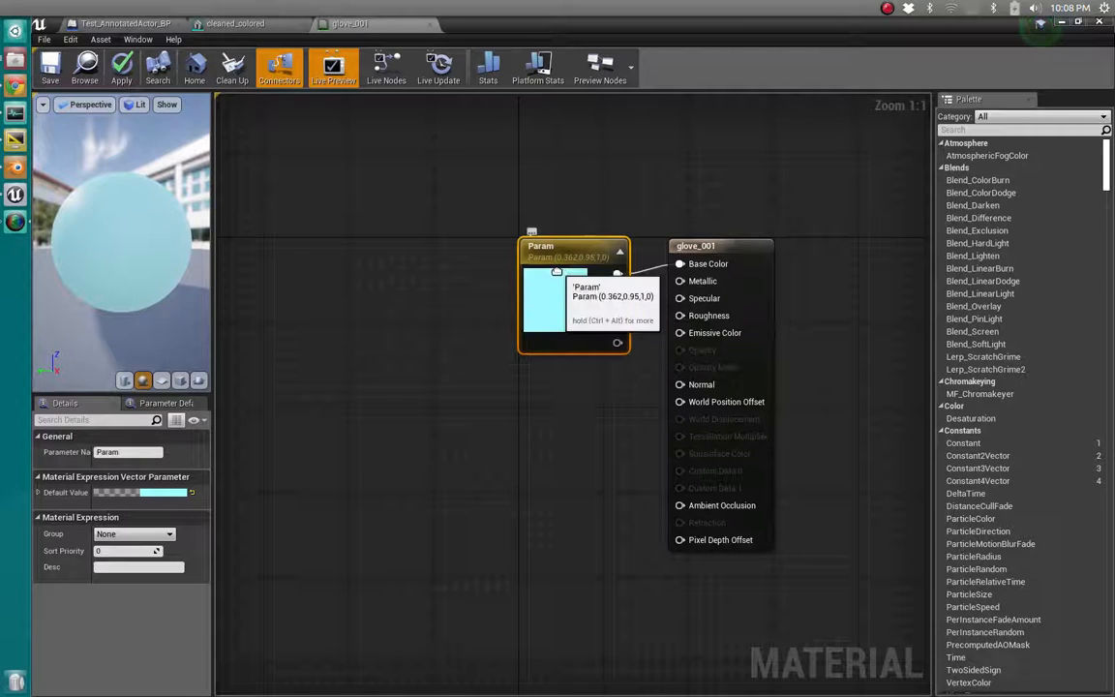
click(49, 70)
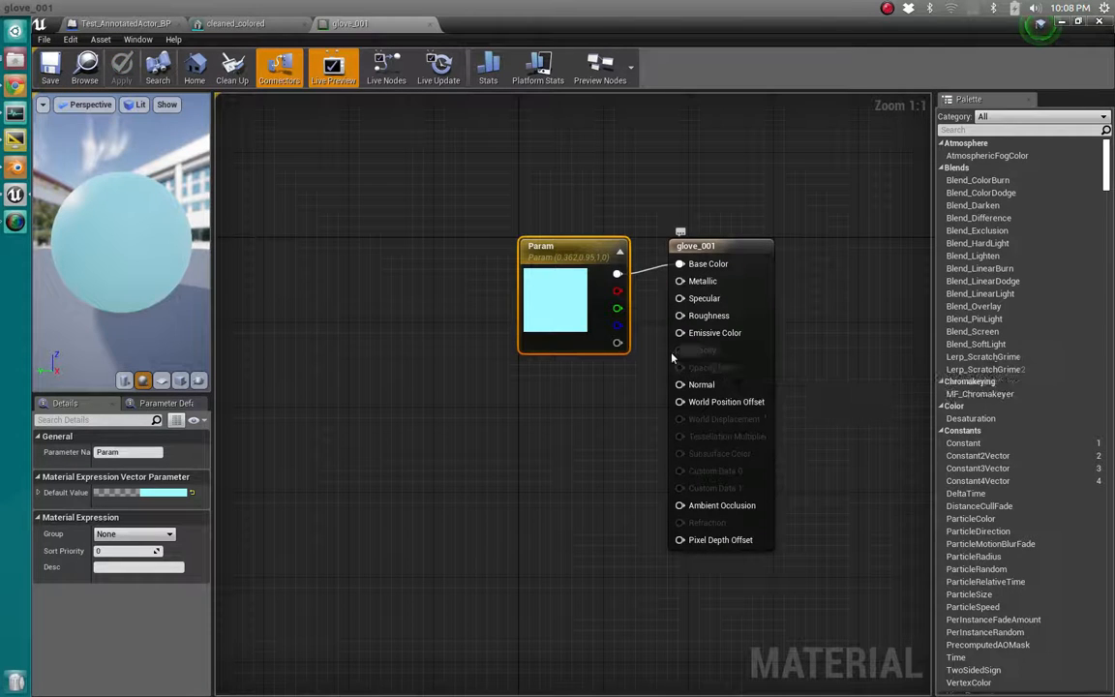
click(430, 23)
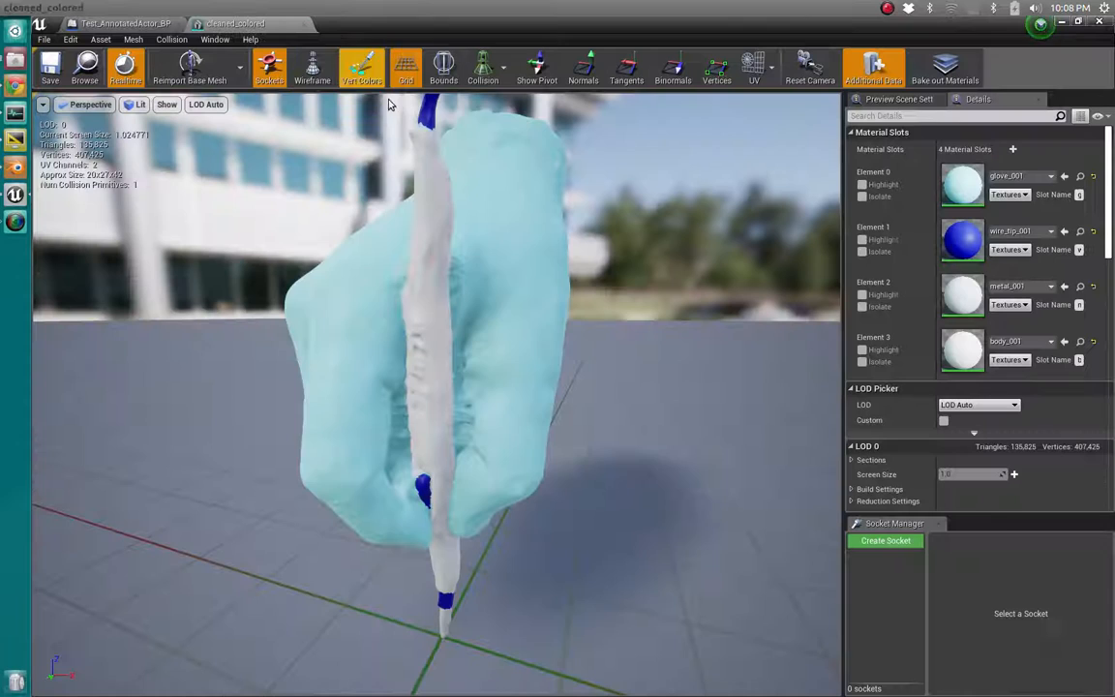
- Open the mesh's body_001 material and move its result node off the Param node
scroll(511, 356, down, 10)
scroll(511, 356, up, 10)
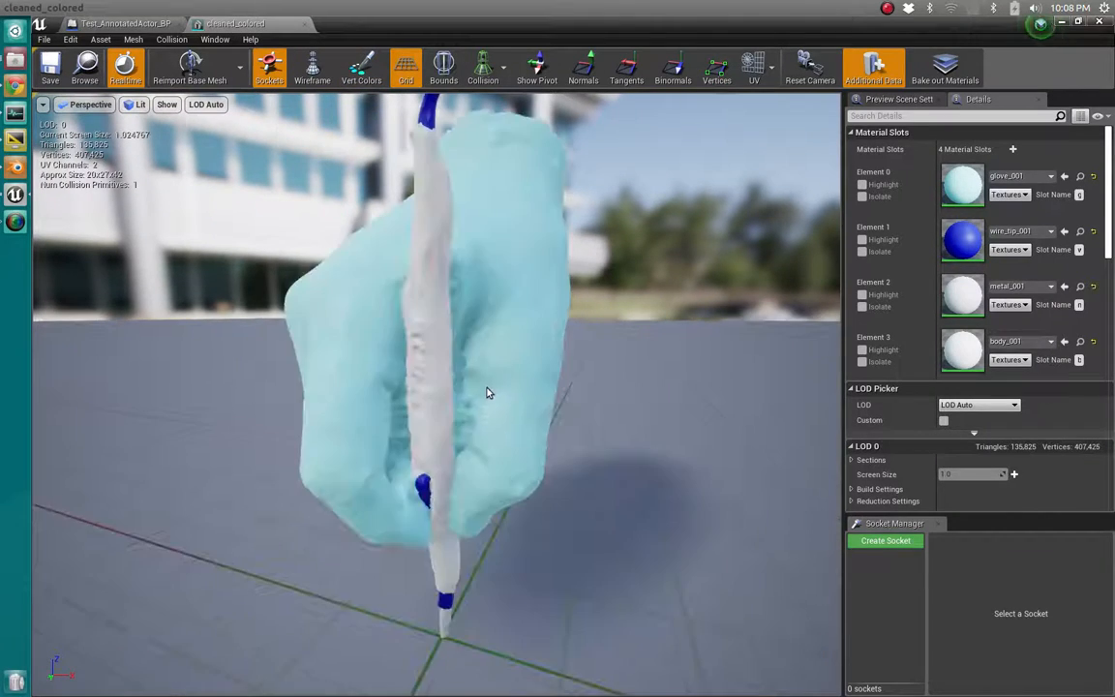
mouse_move(524, 388)
middle_down()
mouse_move(416, 378)
mouse_move(524, 389)
middle_up()
scroll(556, 451, down, 10)
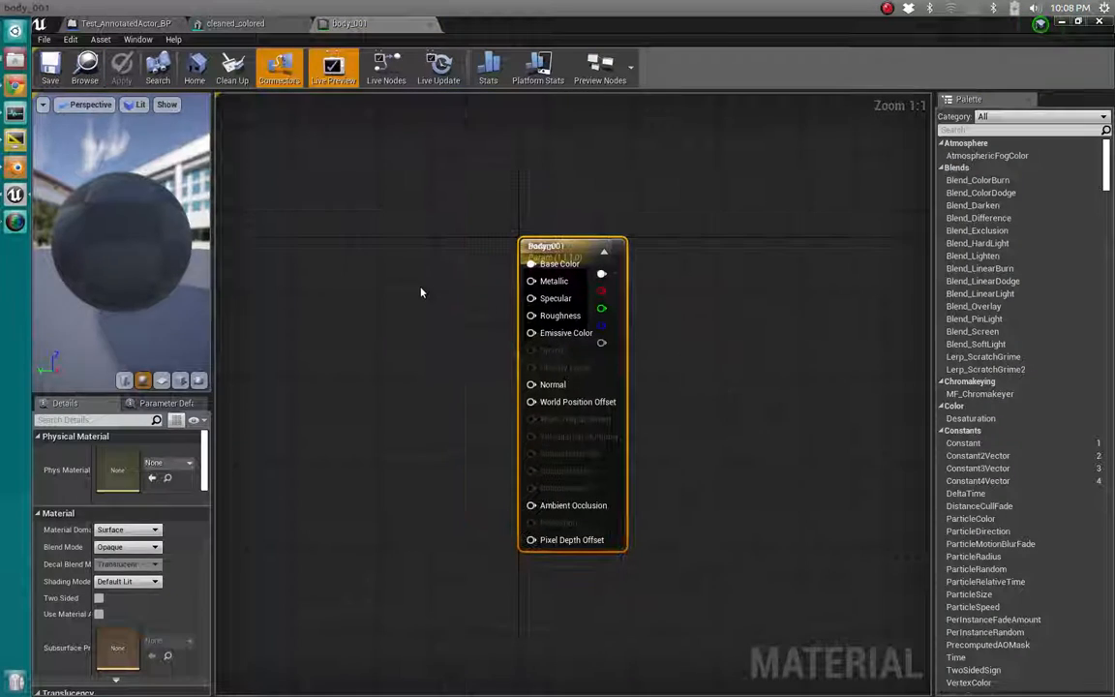
drag(558, 248, 670, 256)
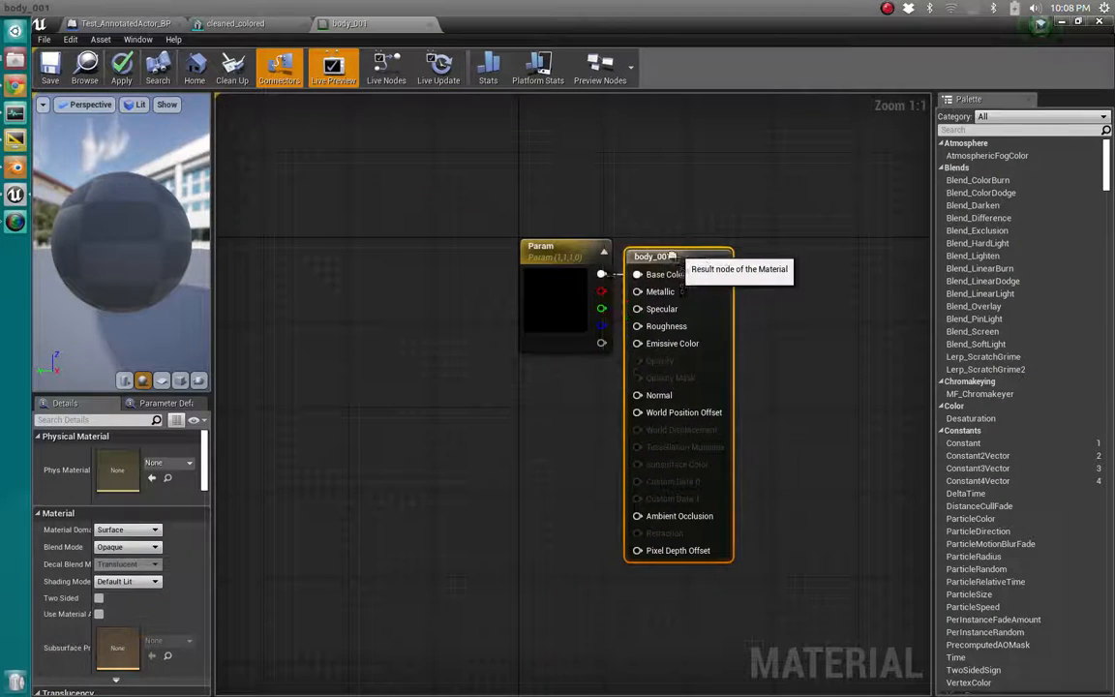
- Set the body_001 Param colour to light blue (hex sRGB C2D6FF00) and save the material
click(557, 291)
double_click(556, 292)
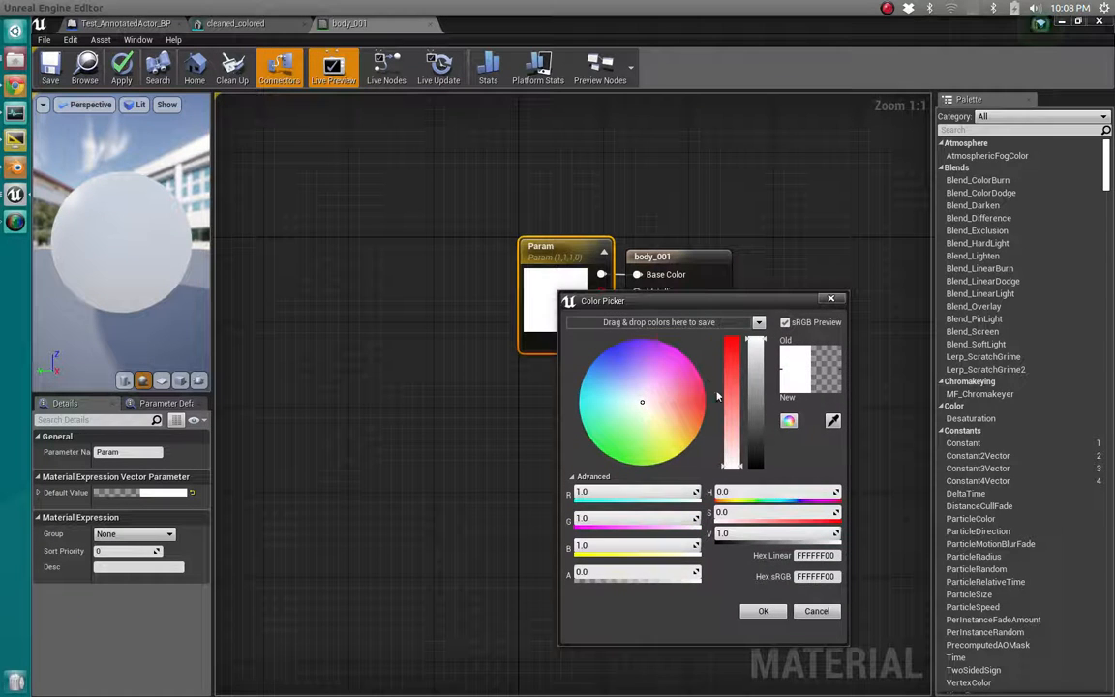
drag(646, 404, 620, 381)
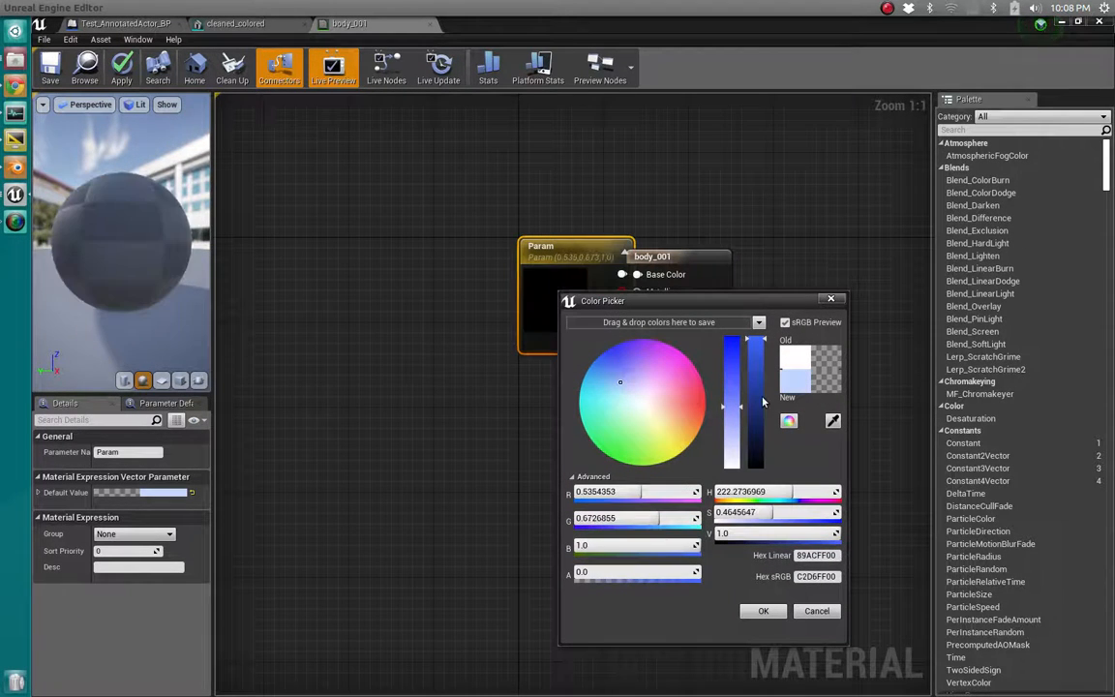
click(763, 610)
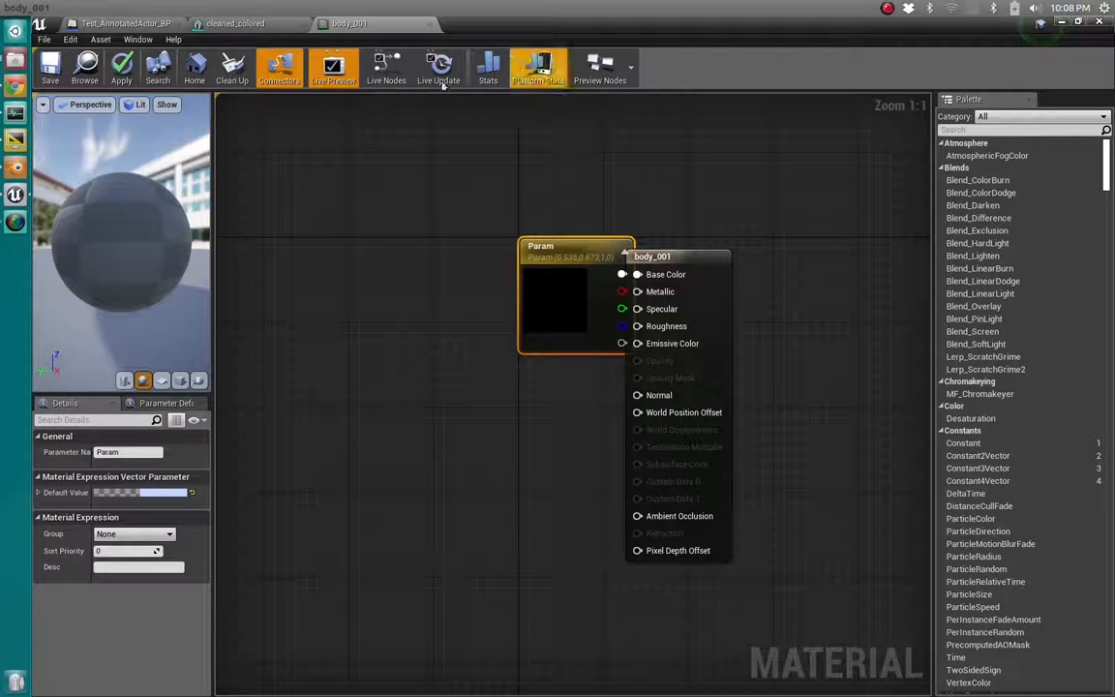
click(50, 66)
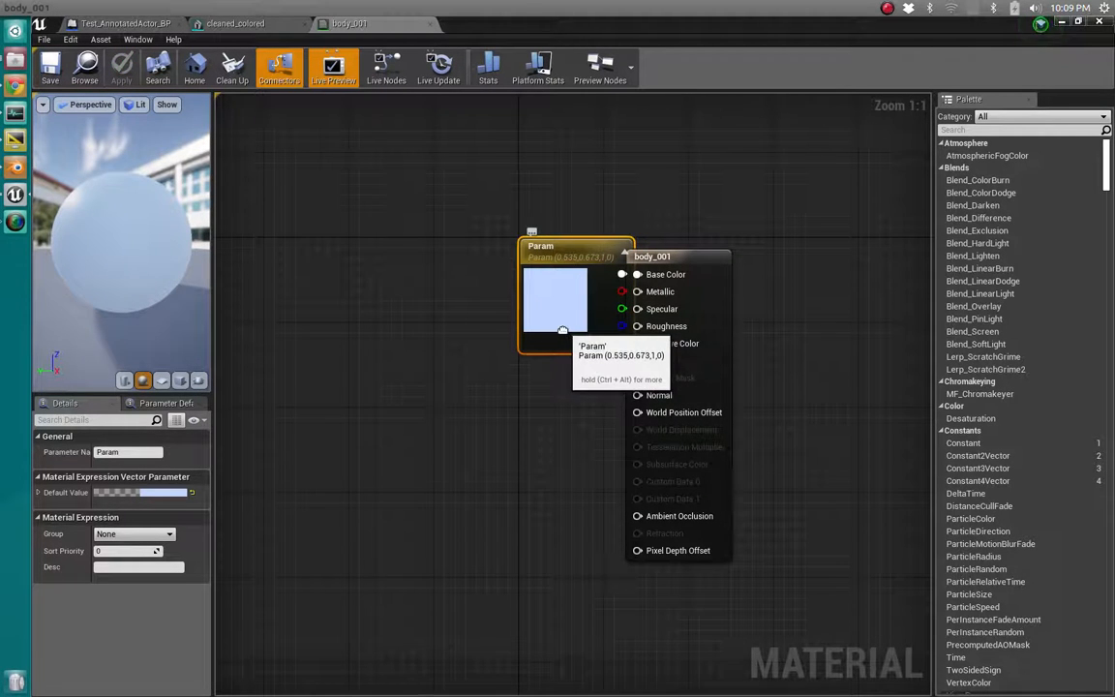
- Return to the cleaned_colored mesh and examine its recoloured glove and pen body from another angle
click(276, 24)
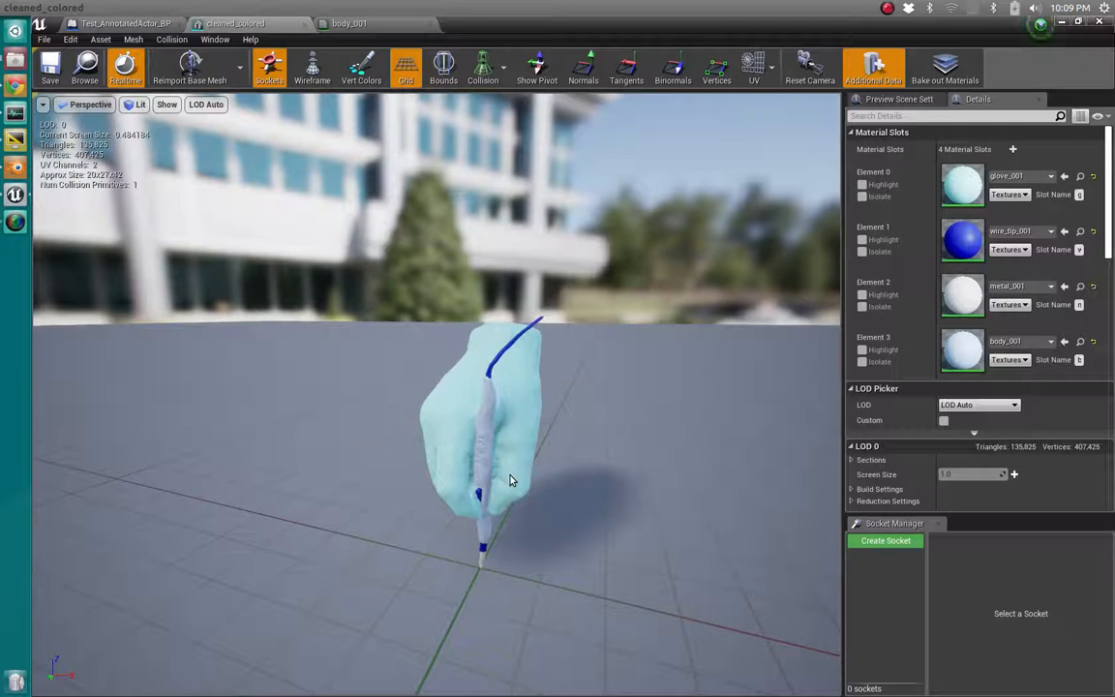
middle_drag(668, 413, 437, 412)
middle_drag(686, 495, 747, 497)
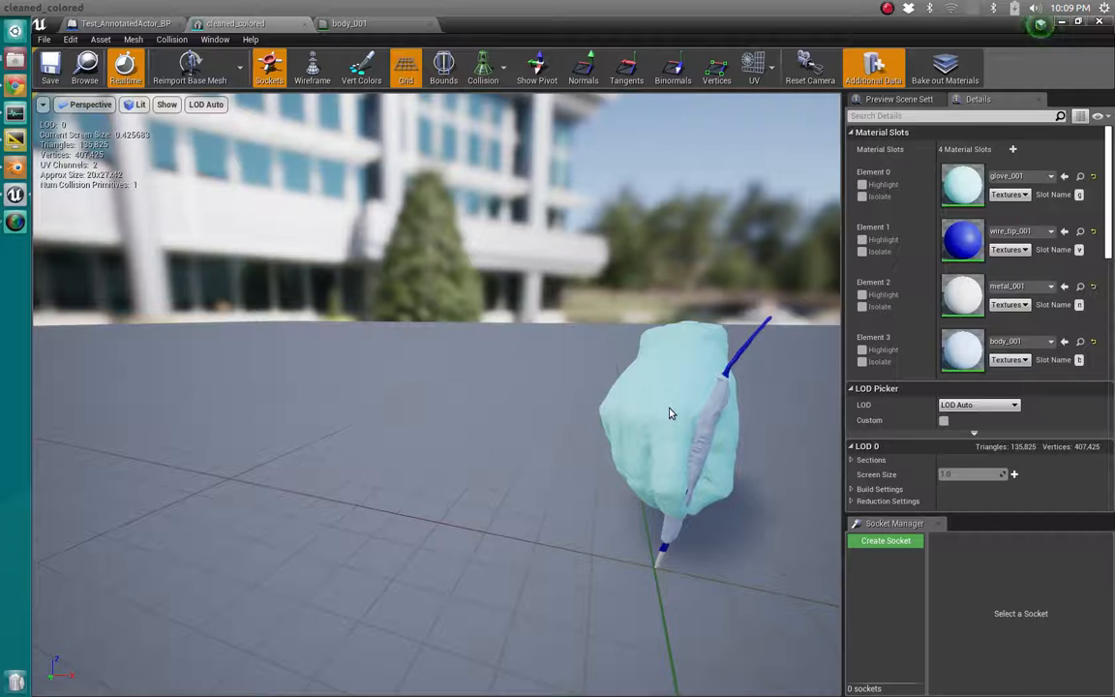
- Go back through Test_AnnotatedActor_BP to the practice level and back the view away behind the scene capturer
click(100, 25)
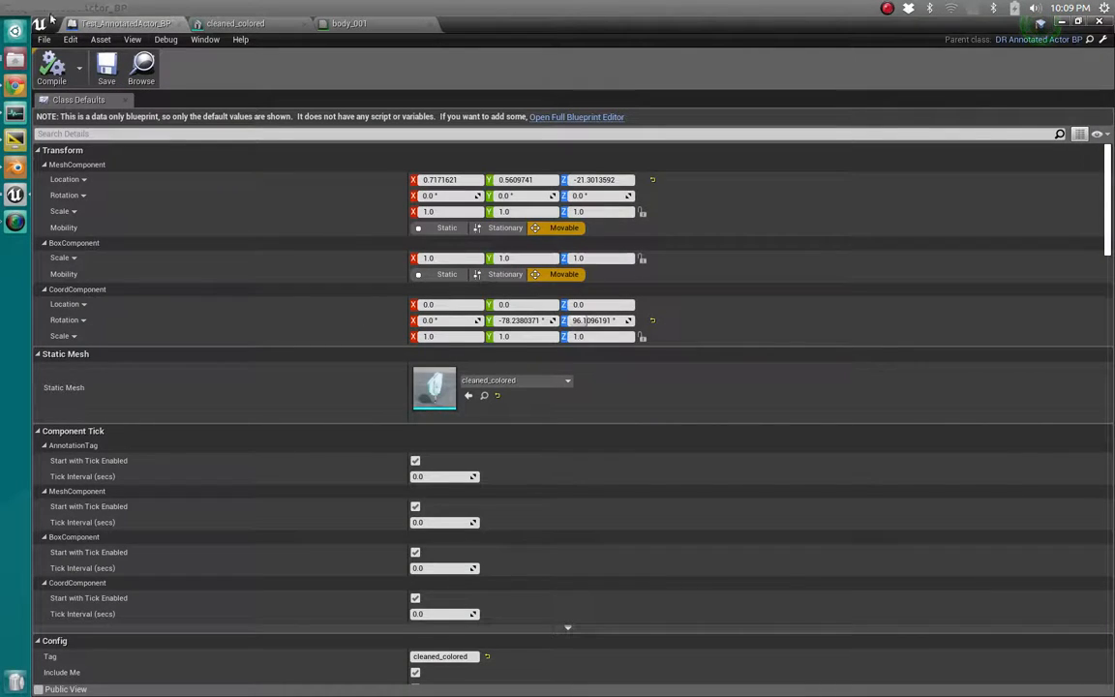
click(9, 14)
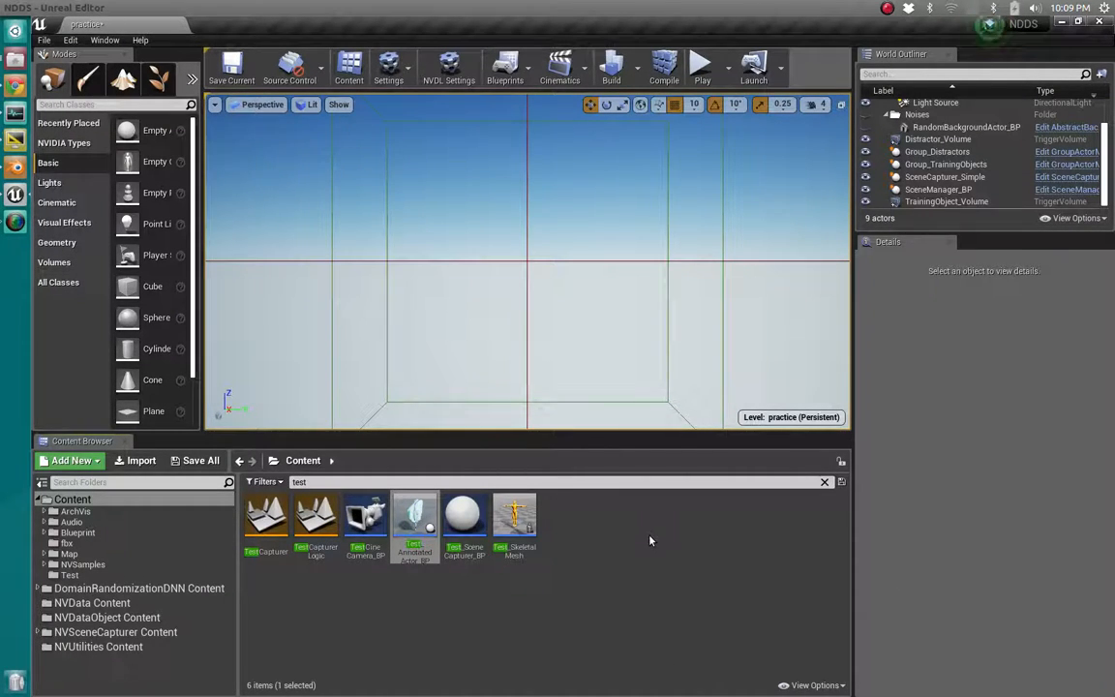
scroll(636, 179, down, 10)
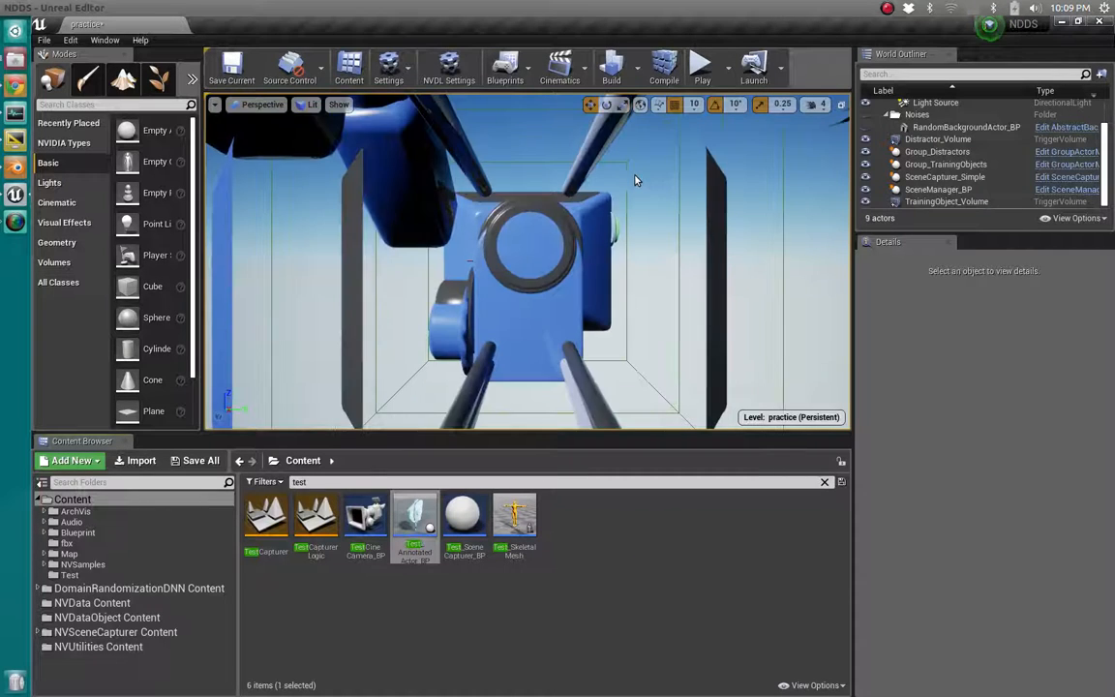
- Switch to the practice capture folder in the file manager, open 000000.png and look through the series of captured images
click(13, 62)
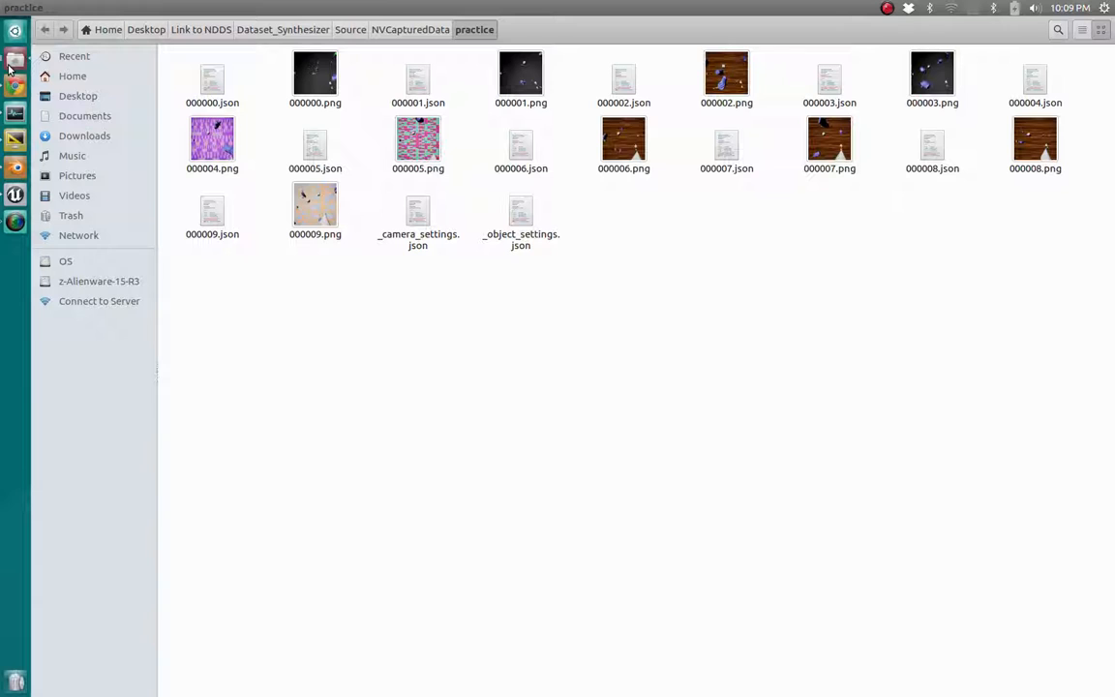
double_click(316, 70)
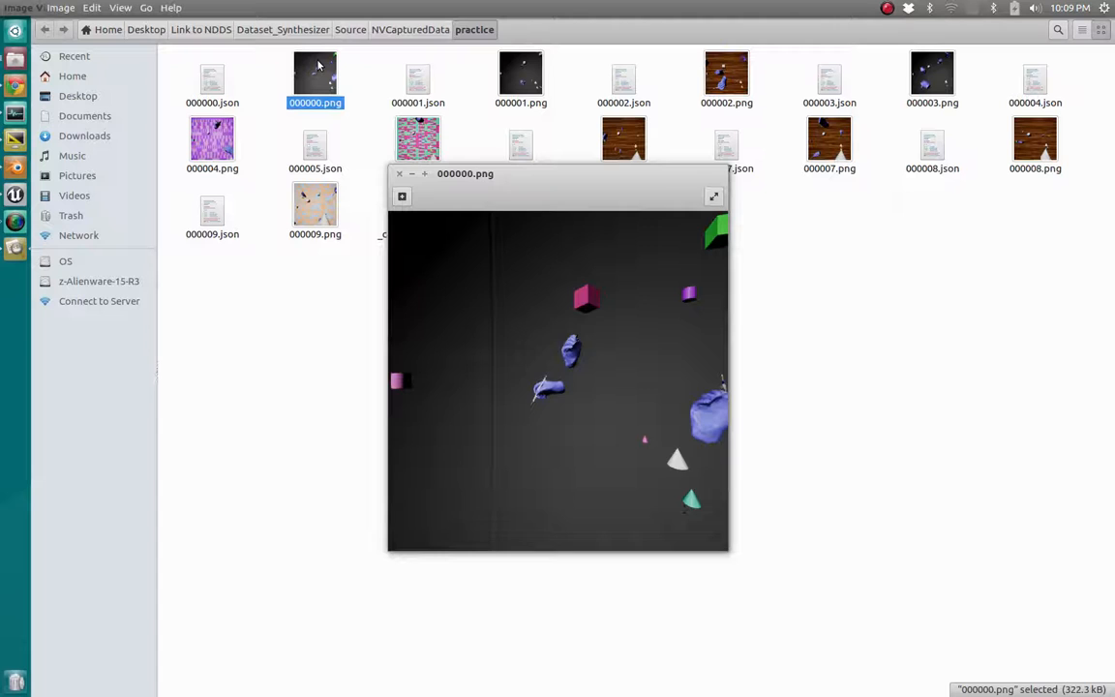
key(Right)
key(Right)
key(Right)
key(Left)
key(Right)
key(Right)
key(Right)
key(Right)
key(Right)
key(Right)
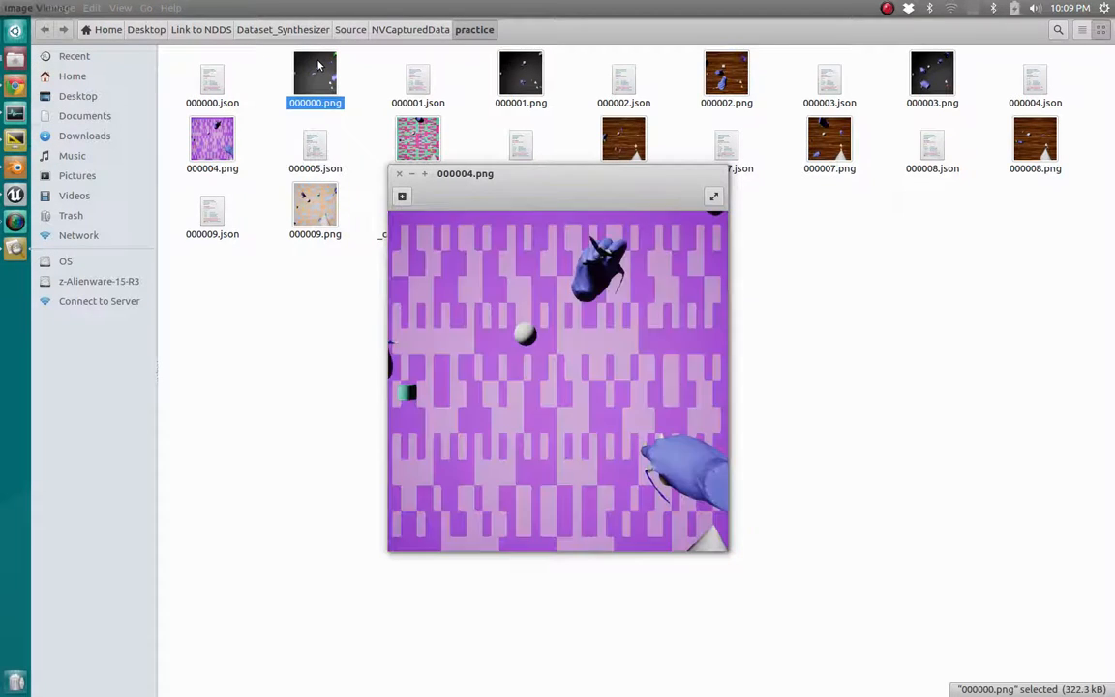
key(Right)
key(Right)
key(Right)
key(Right)
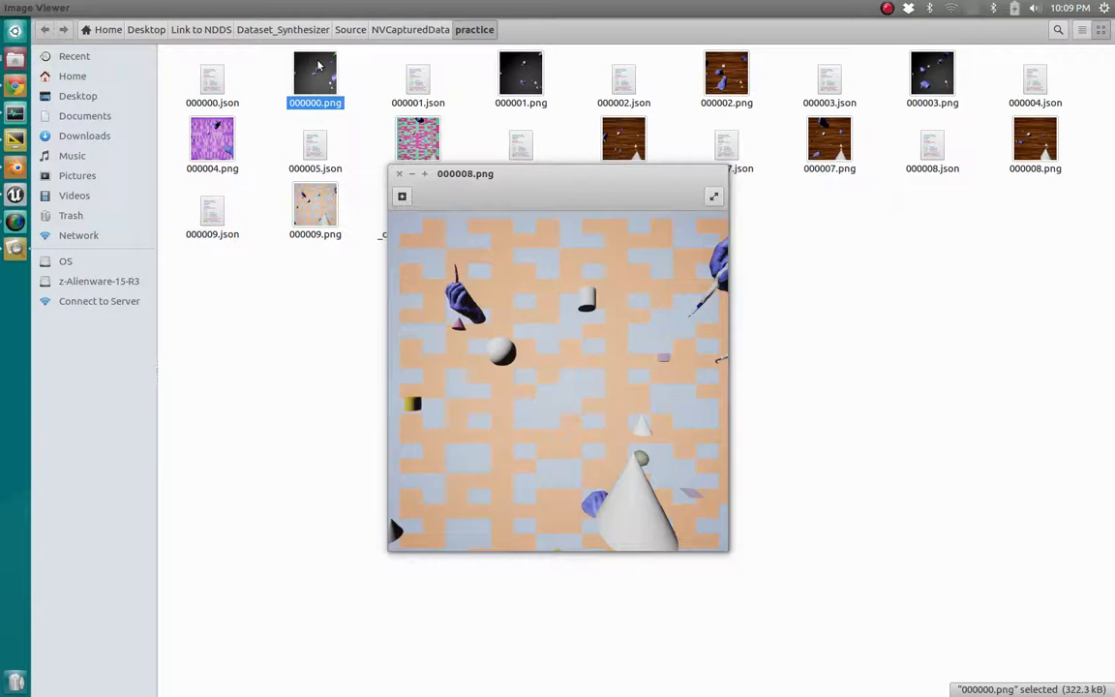